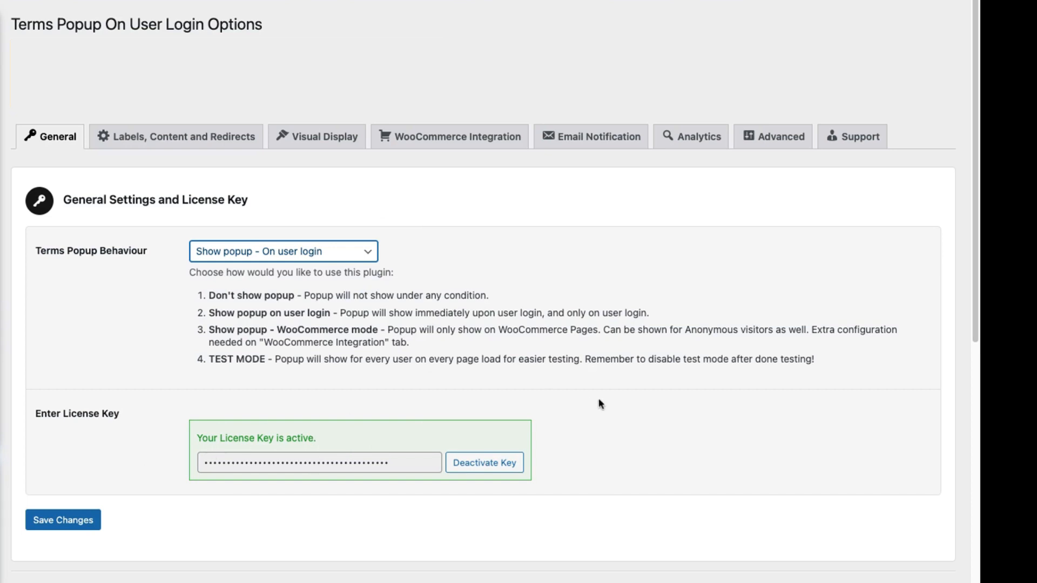
# Open the Labels, Content and Redirects settings and examine the popup title, subtitle, Accept button and Decline button options.
pyautogui.click(192, 140)
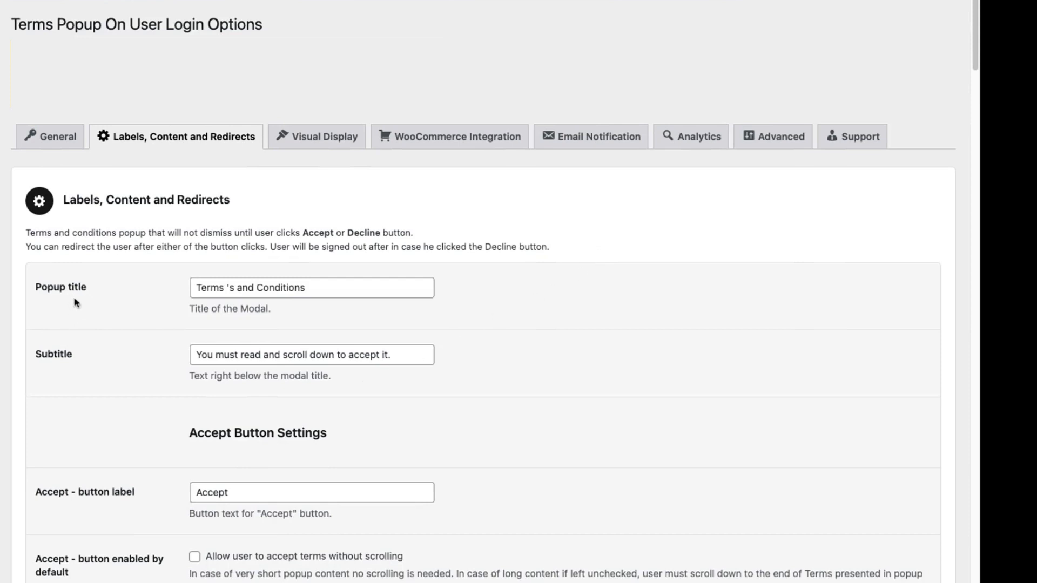
pyautogui.scroll(-3, 64, 356)
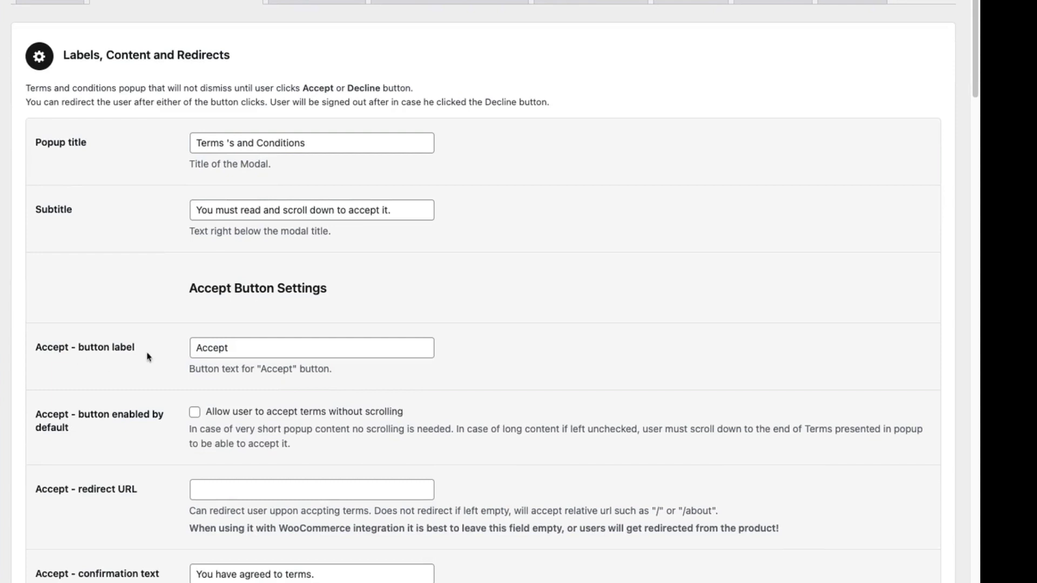
pyautogui.scroll(-8, 142, 356)
pyautogui.scroll(4, 141, 356)
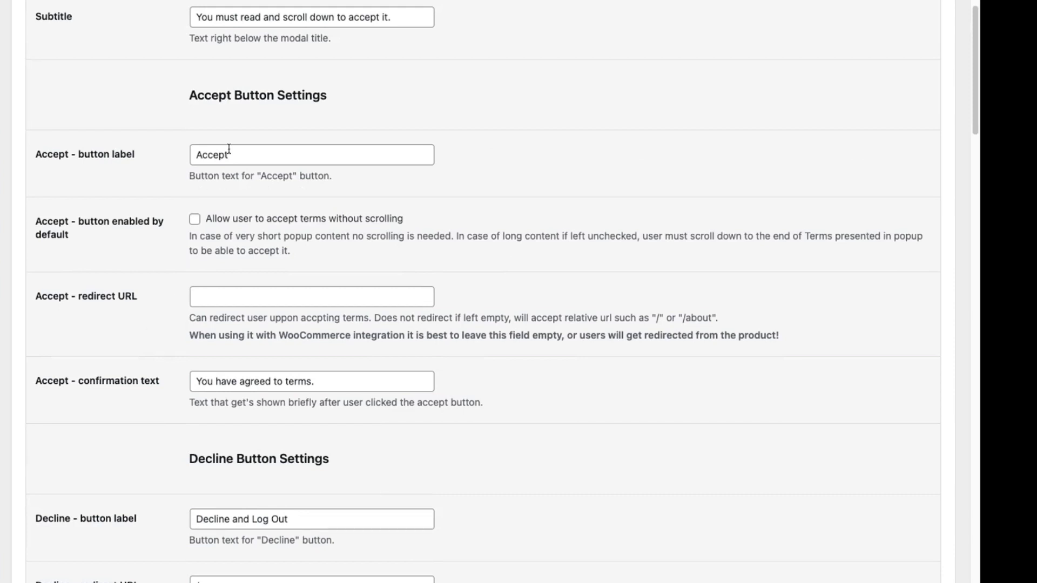
pyautogui.click(226, 304)
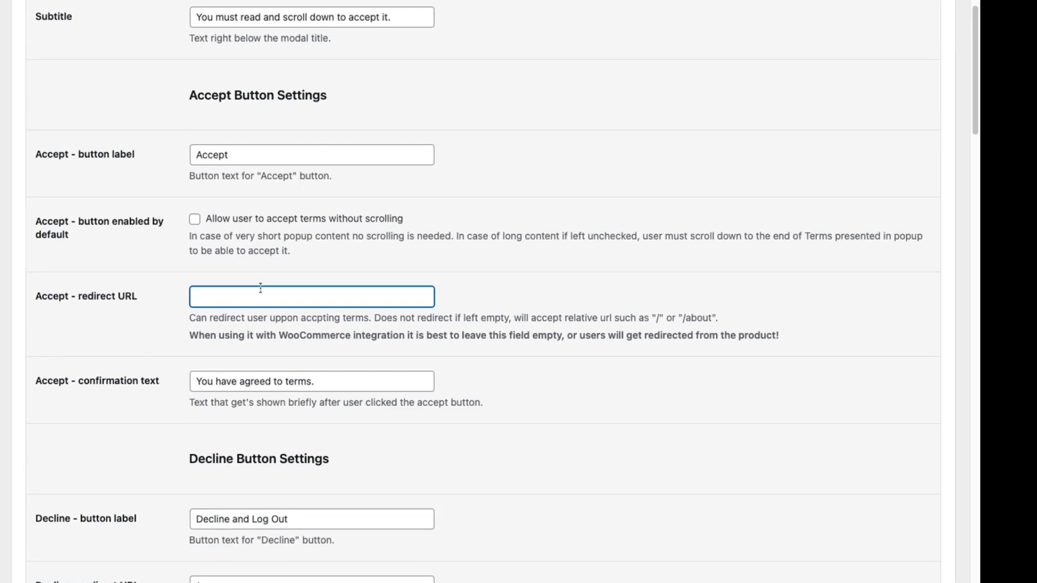
pyautogui.scroll(-2, 342, 326)
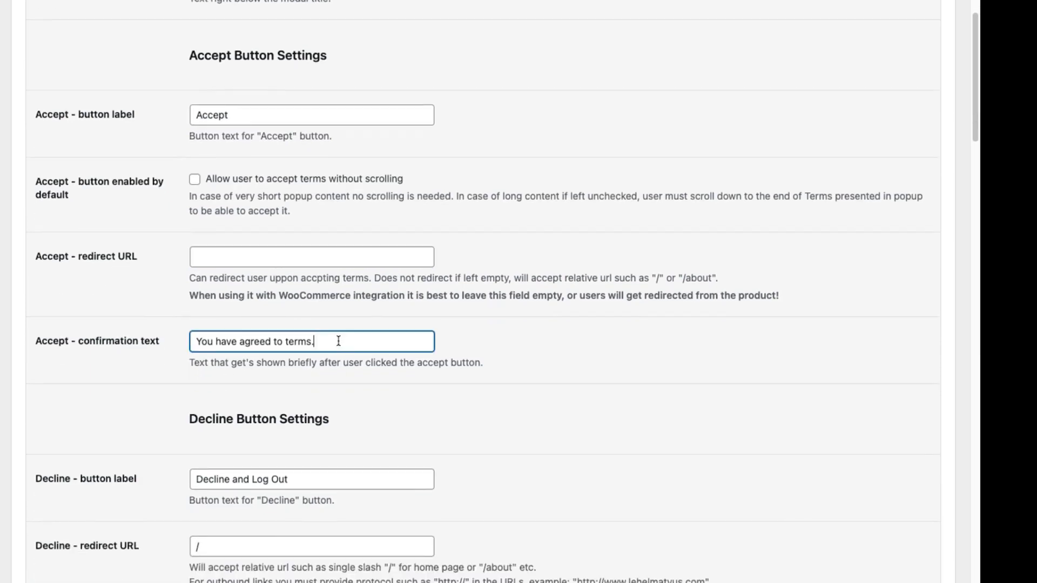
pyautogui.moveTo(340, 342); pyautogui.dragTo(149, 344)
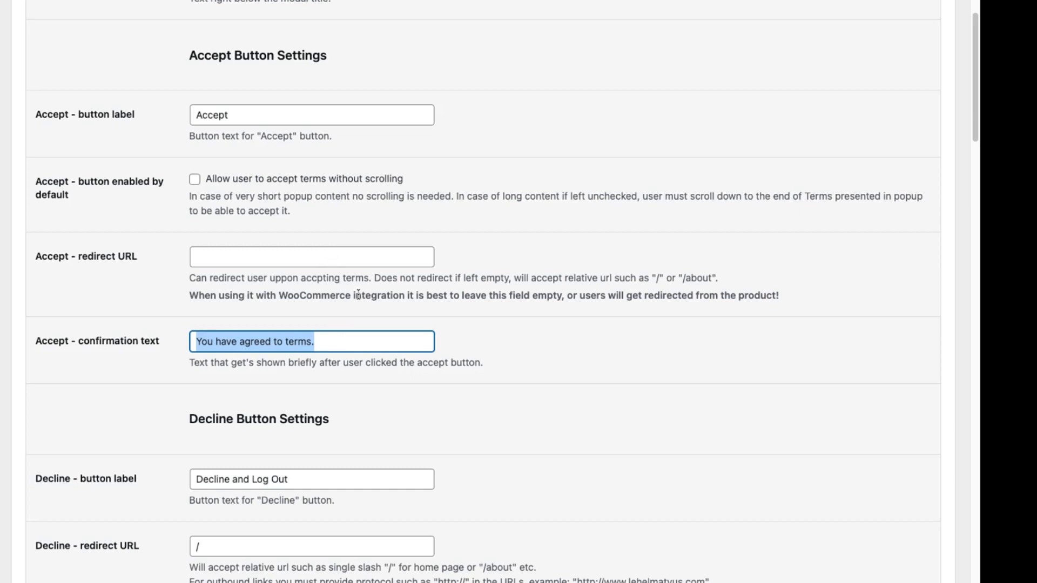
pyautogui.scroll(-7, 378, 295)
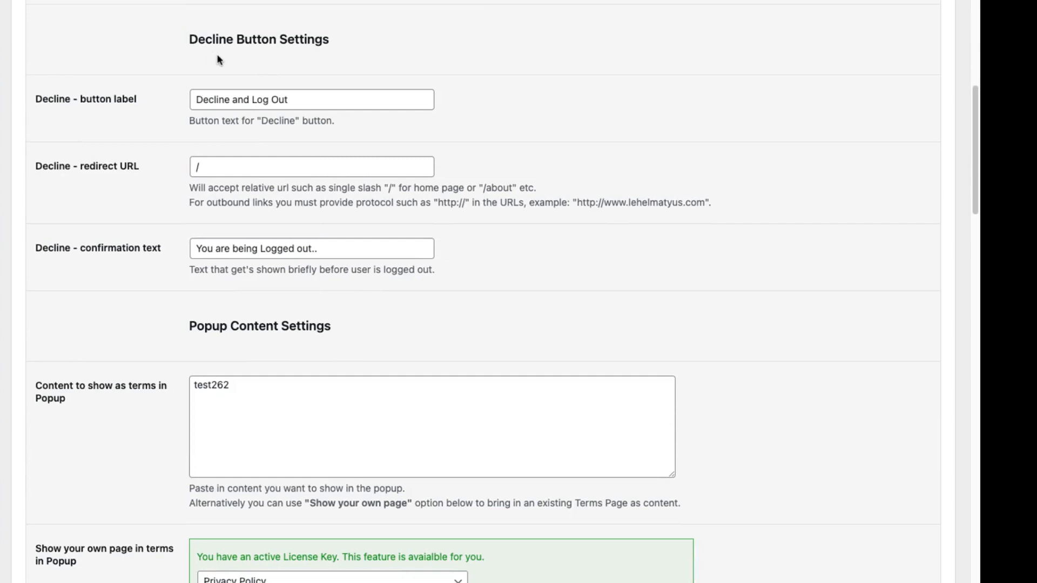
# Clear the text from the content to show as terms in the popup.
pyautogui.scroll(-1, 470, 297)
pyautogui.moveTo(252, 351); pyautogui.dragTo(195, 347)
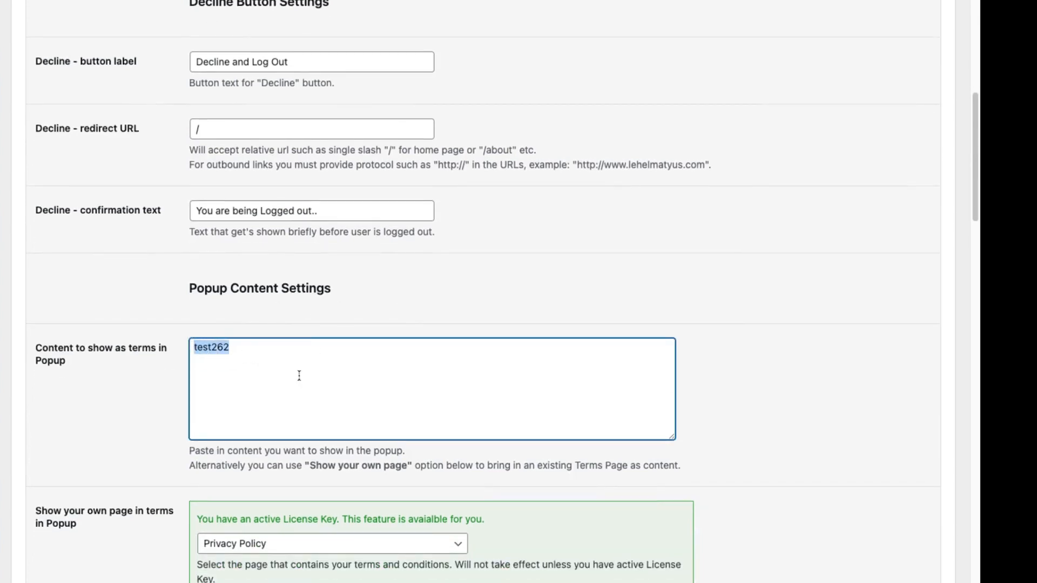
pyautogui.click(275, 360)
pyautogui.moveTo(240, 347); pyautogui.dragTo(181, 350)
pyautogui.press('BackSpace')
# Examine the own-page and font size options, special visibility rules A, B and C, and the option to keep users logged in.
pyautogui.scroll(-4, 124, 381)
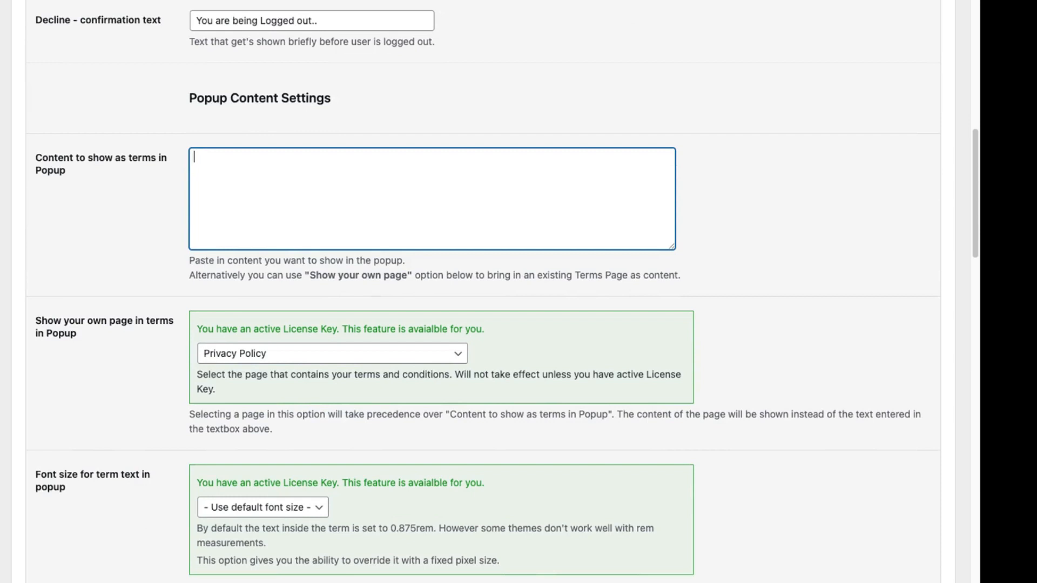
pyautogui.click(261, 354)
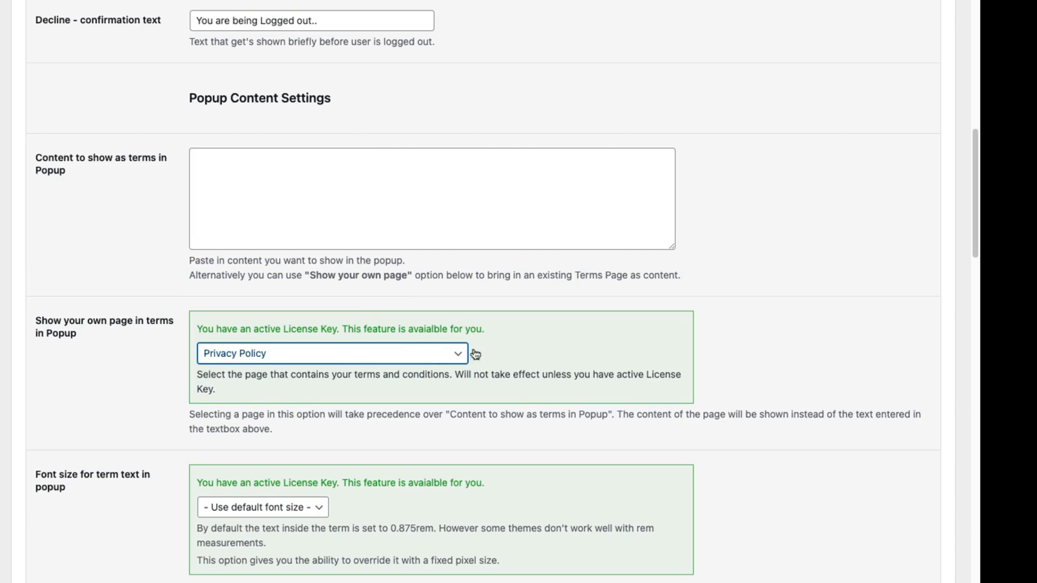
pyautogui.scroll(-2, 729, 371)
pyautogui.scroll(-3, 729, 372)
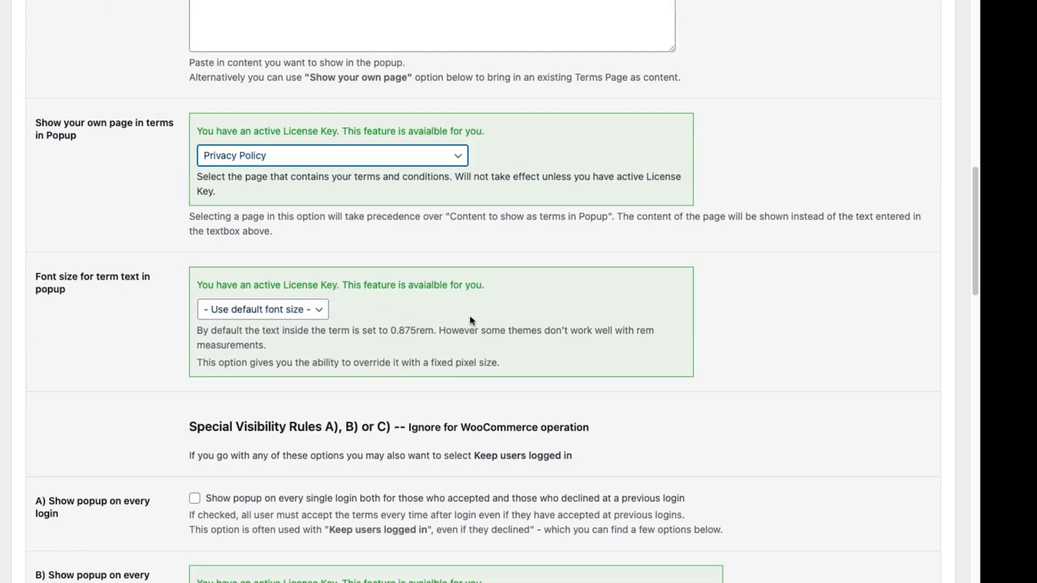
pyautogui.scroll(-4, 688, 345)
pyautogui.scroll(-2, 689, 366)
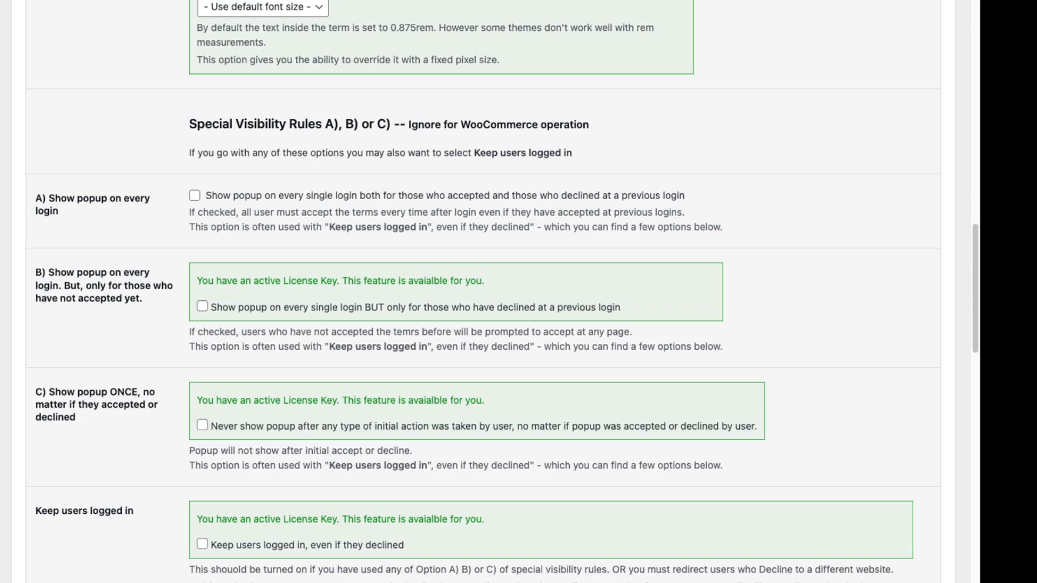
pyautogui.scroll(-2, 104, 303)
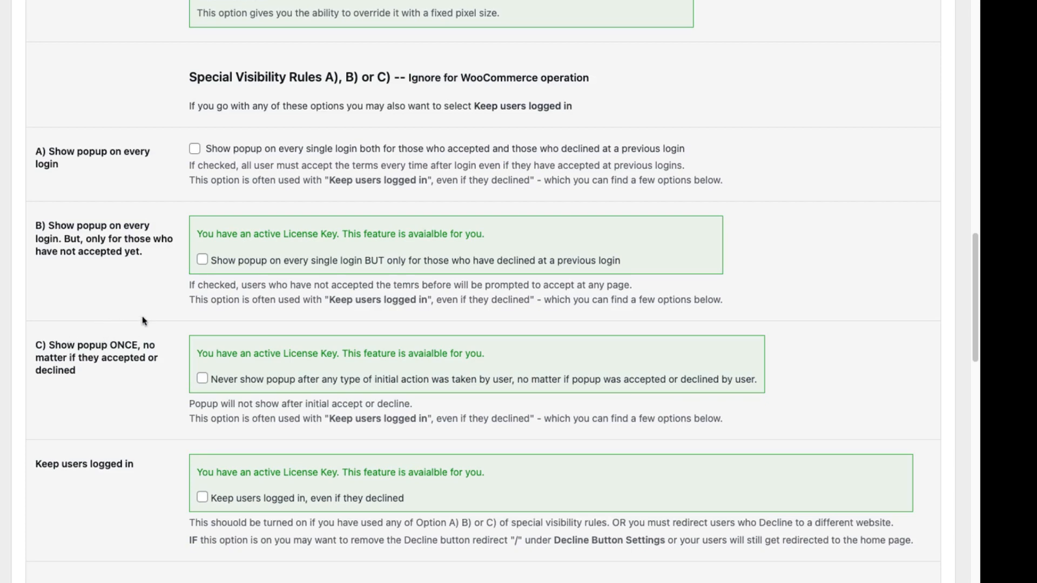
pyautogui.scroll(-8, 142, 319)
pyautogui.scroll(6, 142, 318)
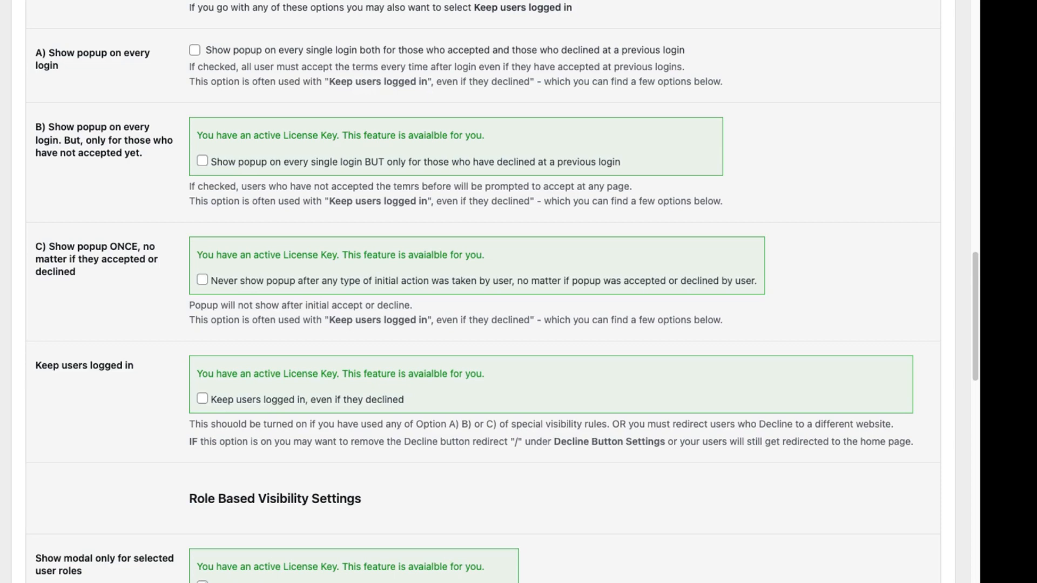
# Examine the role-based visibility, user IP and location tracking, and test and debug settings, including the designated test user.
pyautogui.scroll(-6, 413, 195)
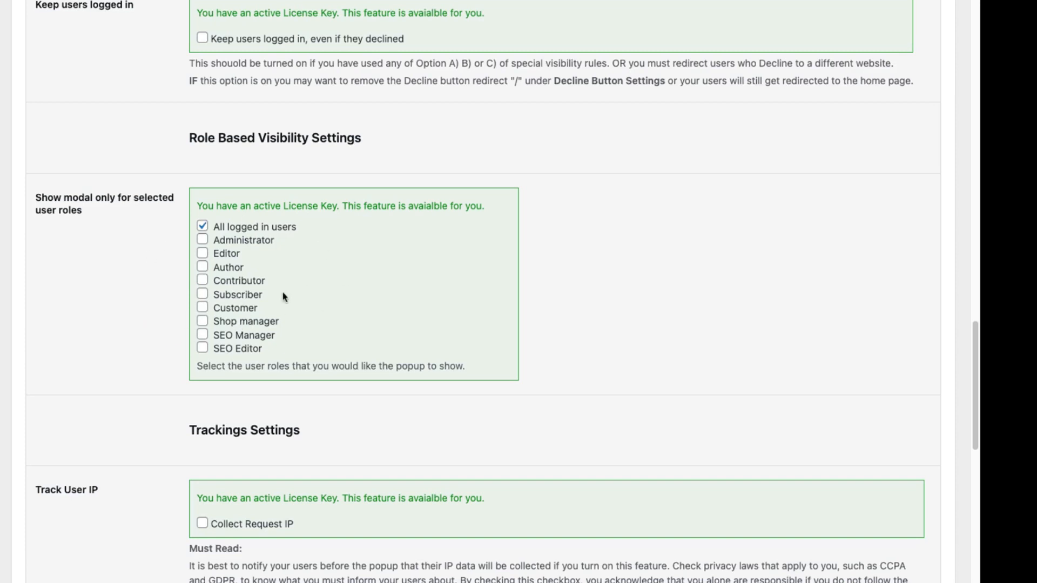
pyautogui.scroll(-5, 169, 315)
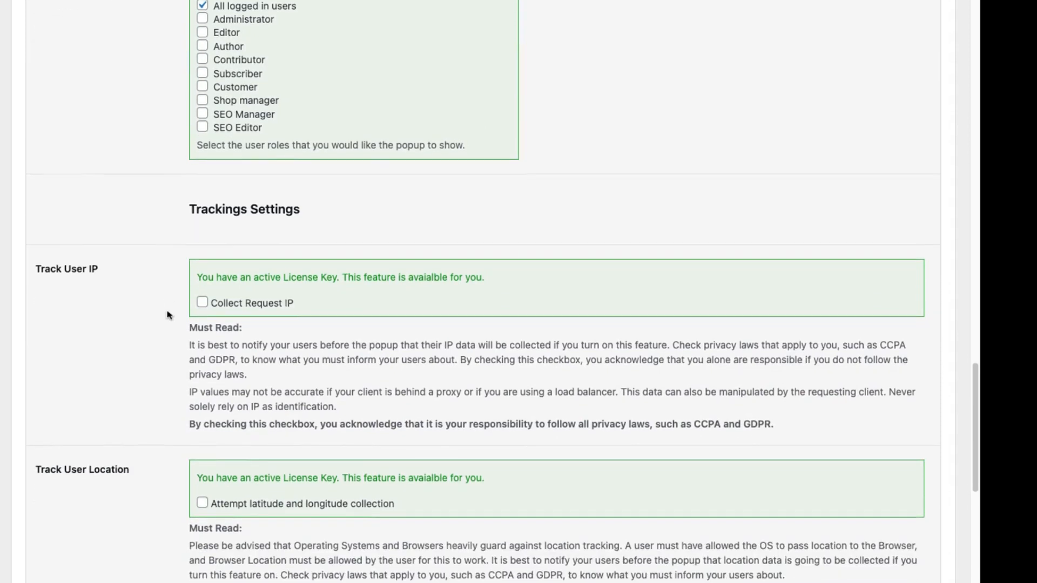
pyautogui.scroll(-1, 167, 315)
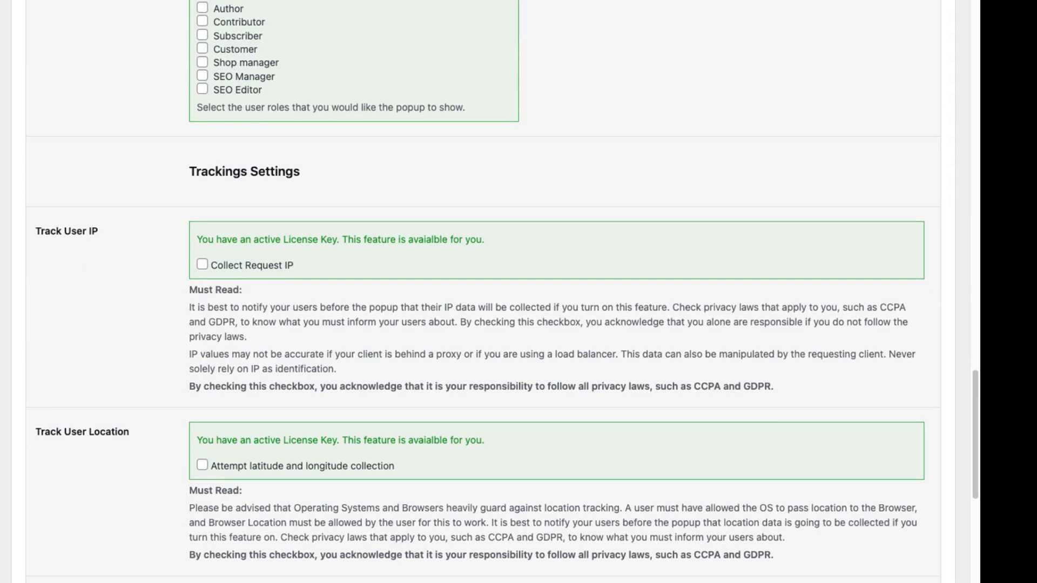
pyautogui.scroll(-5, 483, 292)
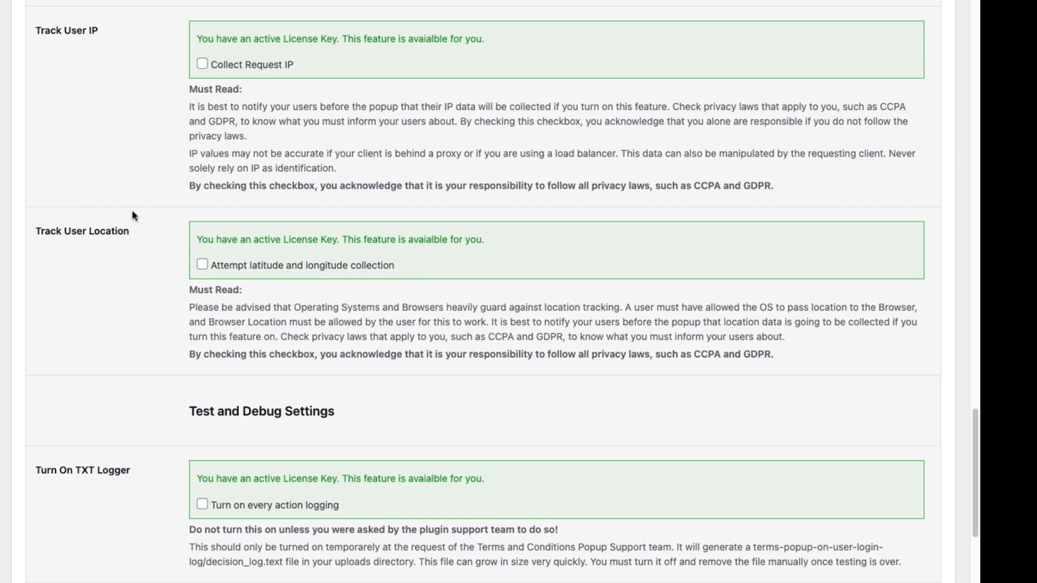
pyautogui.scroll(-3, 132, 211)
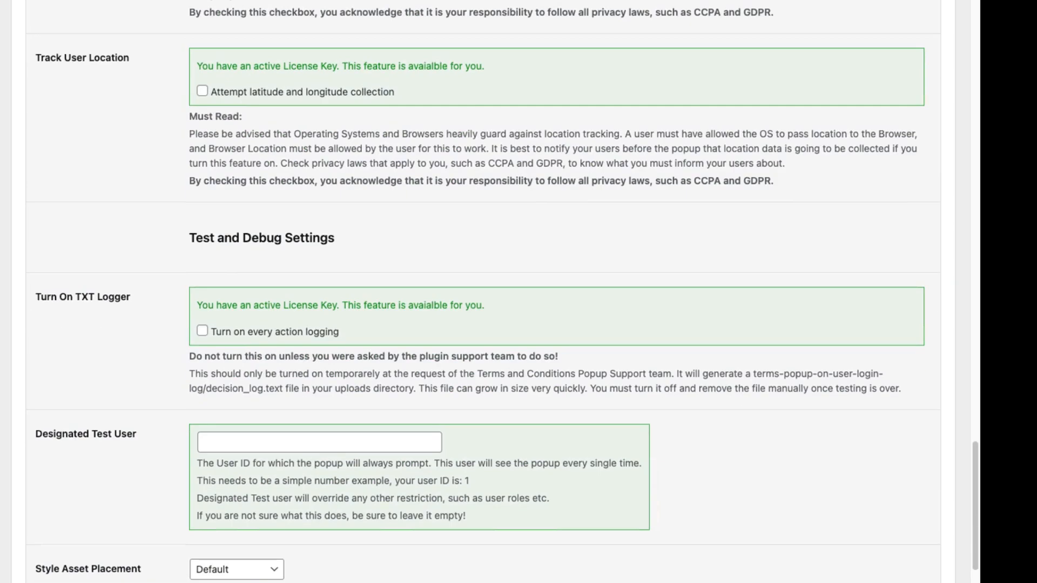
pyautogui.scroll(3, 131, 219)
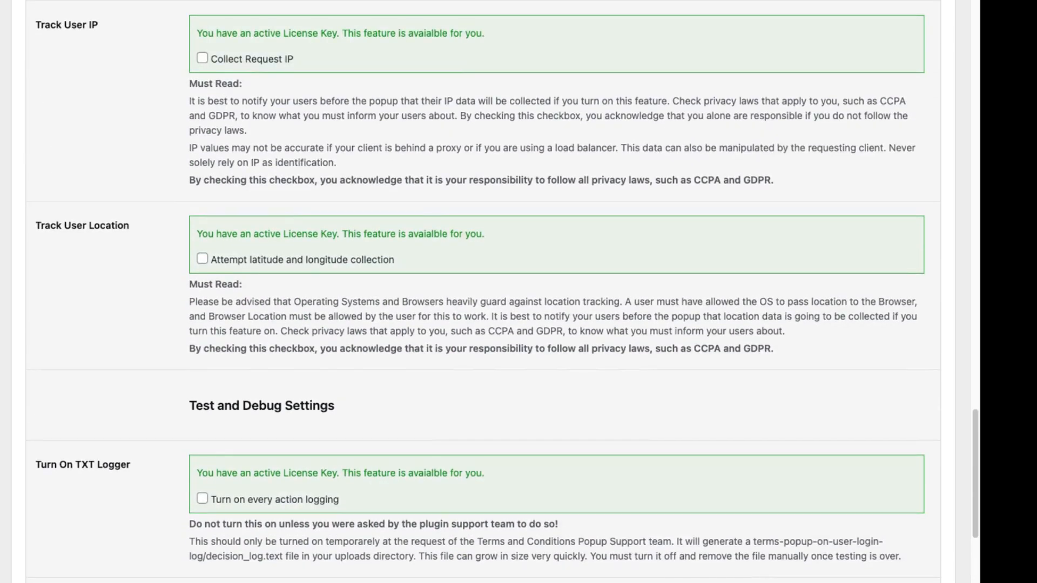
pyautogui.scroll(-6, 483, 289)
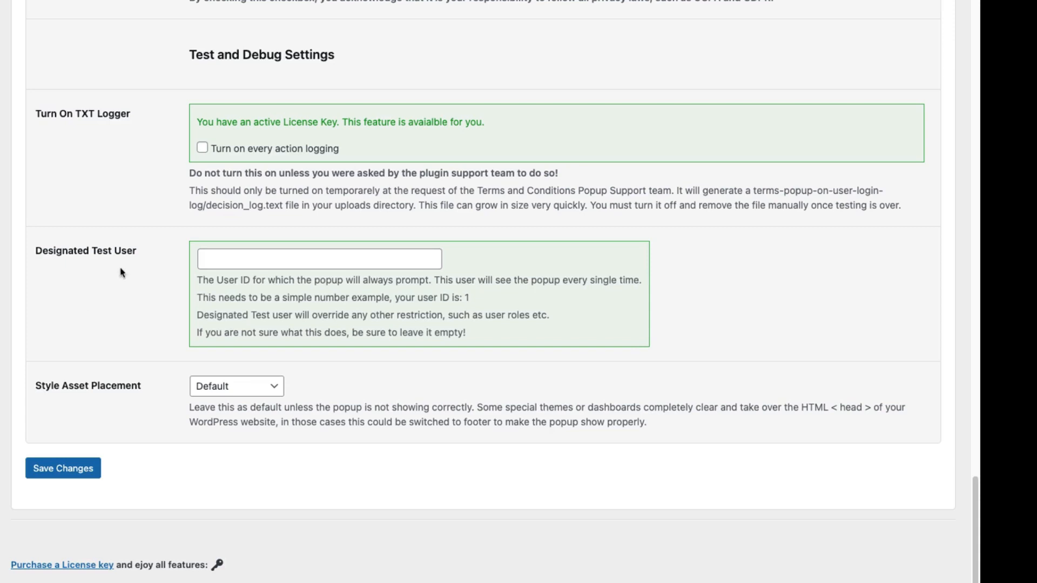
pyautogui.moveTo(146, 255); pyautogui.dragTo(35, 251)
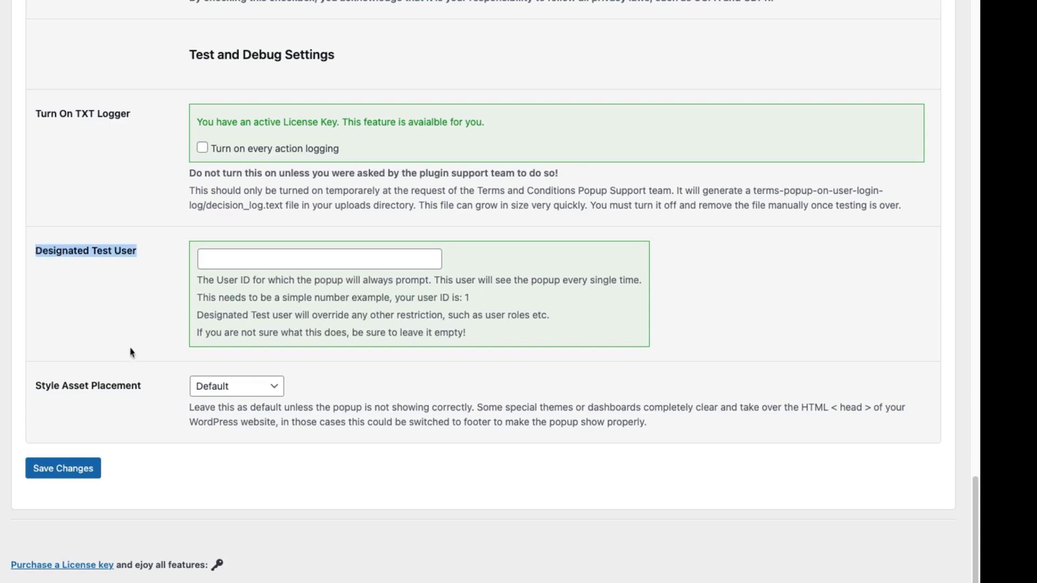
pyautogui.click(120, 309)
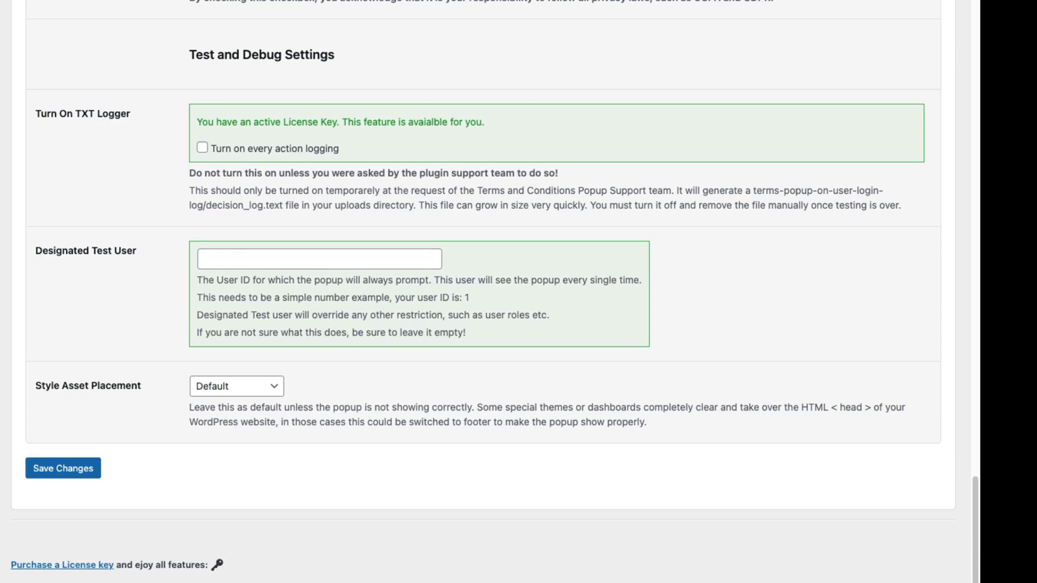
# Open the Visual Display settings and examine the popup width, popup height and Accept button size options.
pyautogui.scroll(20, 108, 345)
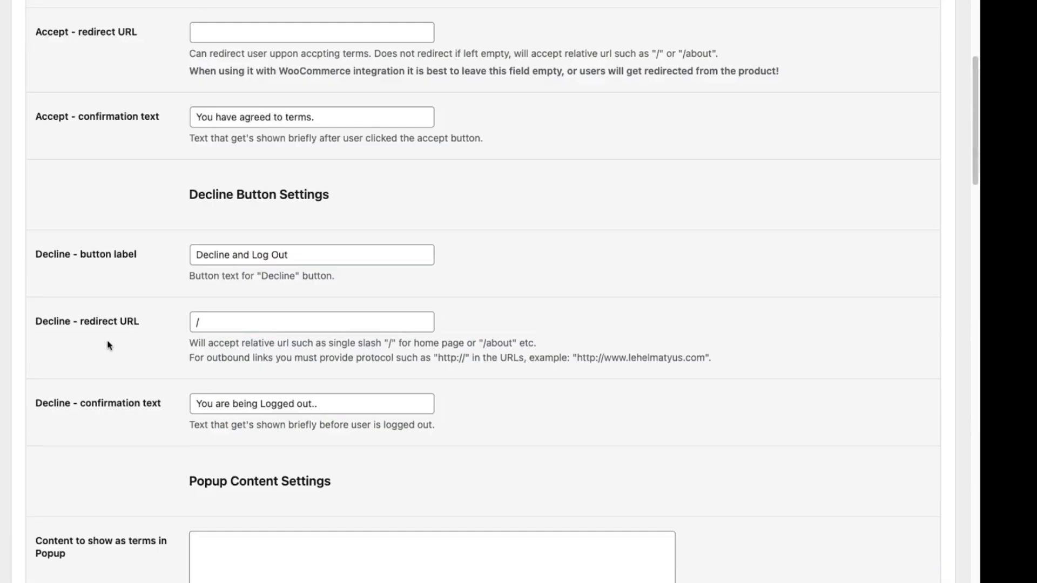
pyautogui.click(303, 145)
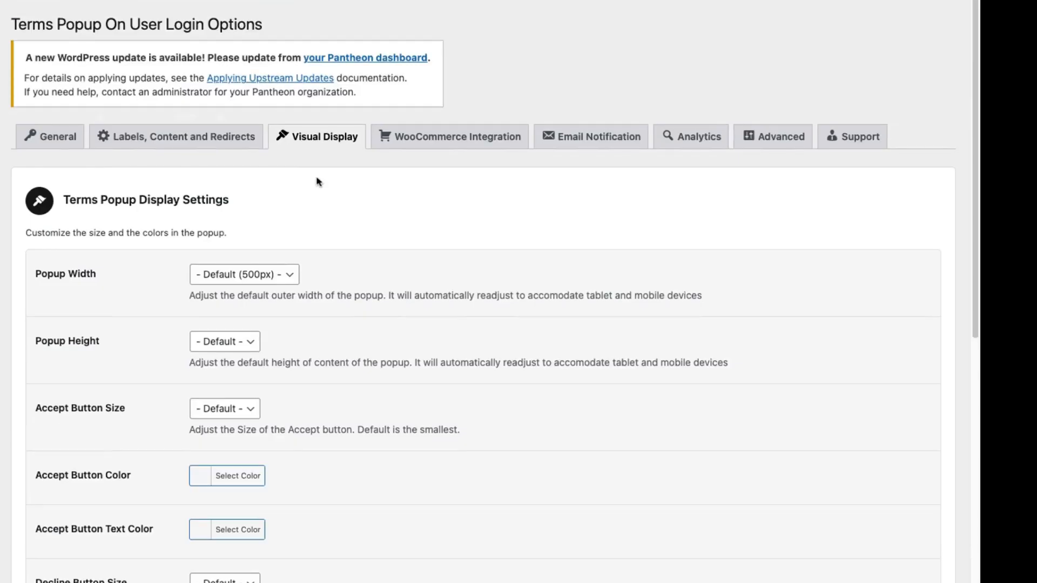
pyautogui.scroll(-4, 327, 291)
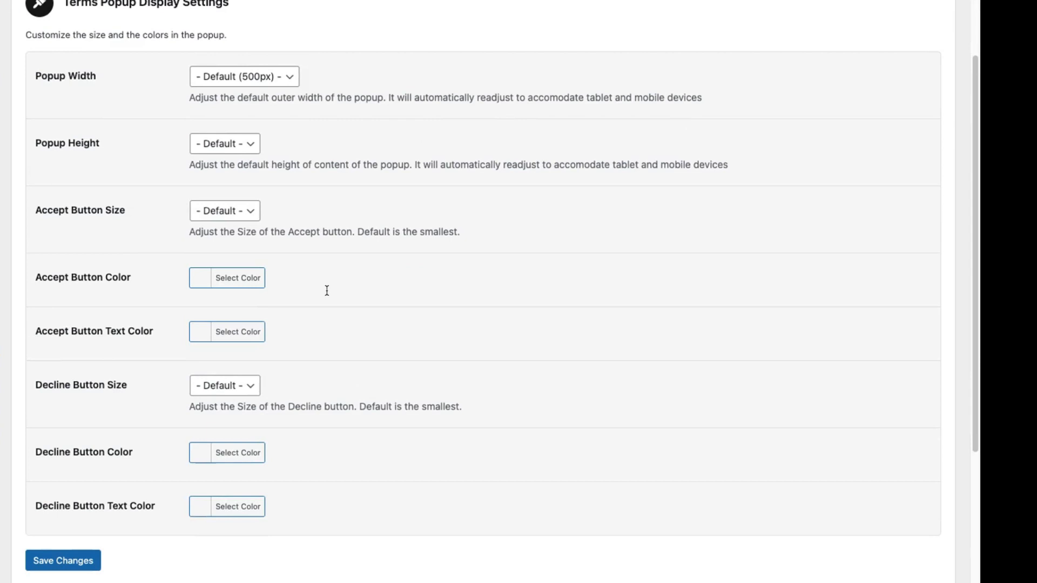
pyautogui.click(247, 77)
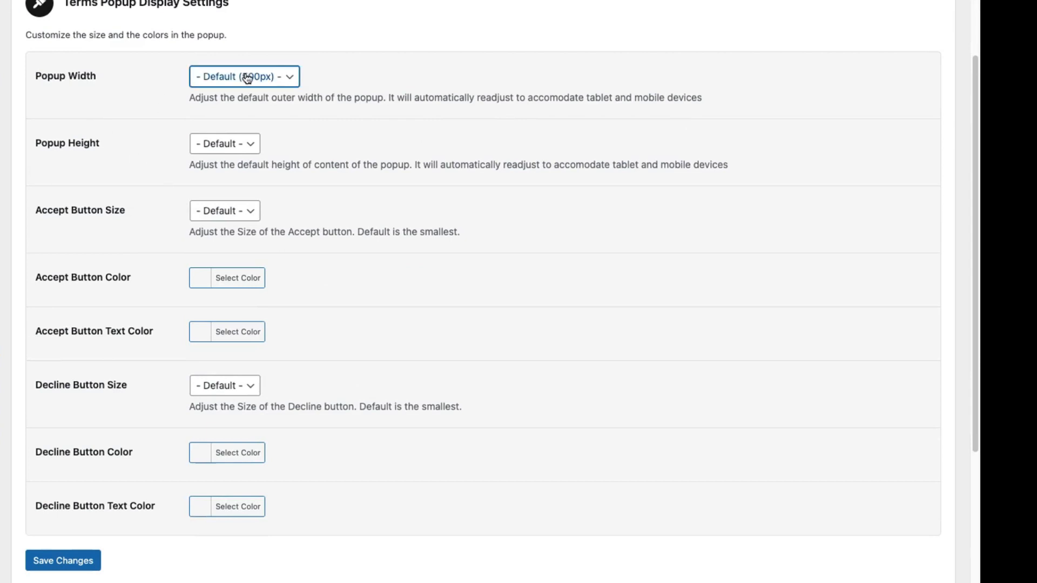
pyautogui.click(253, 144)
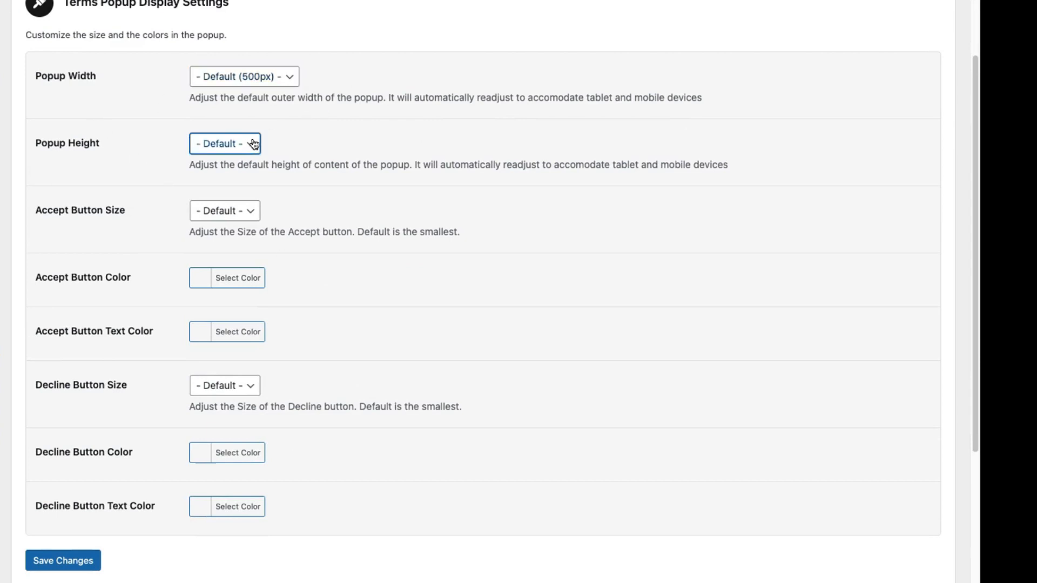
pyautogui.click(236, 210)
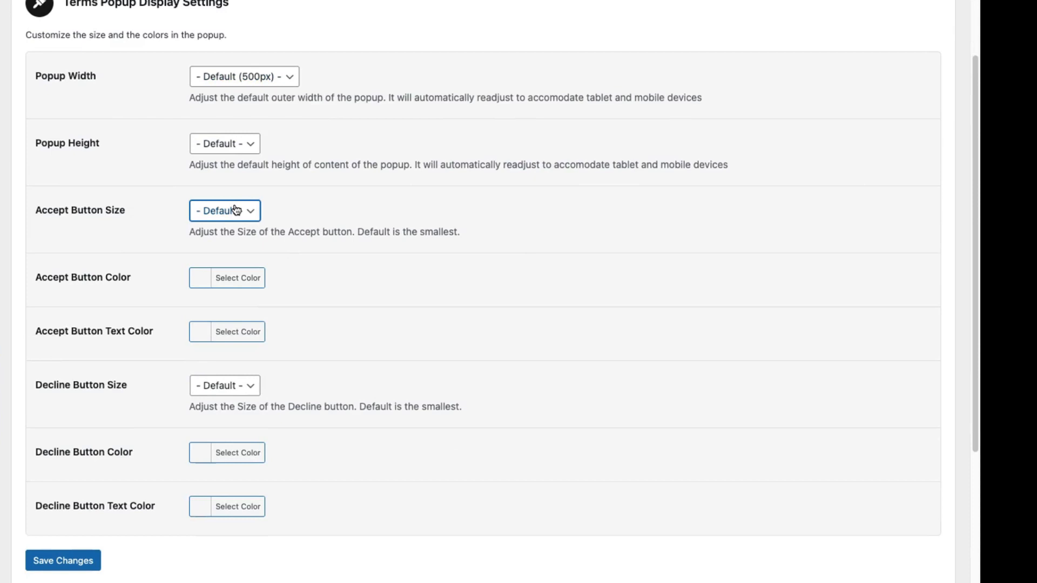
# Set the Accept button color to a dark navy blue.
pyautogui.click(245, 276)
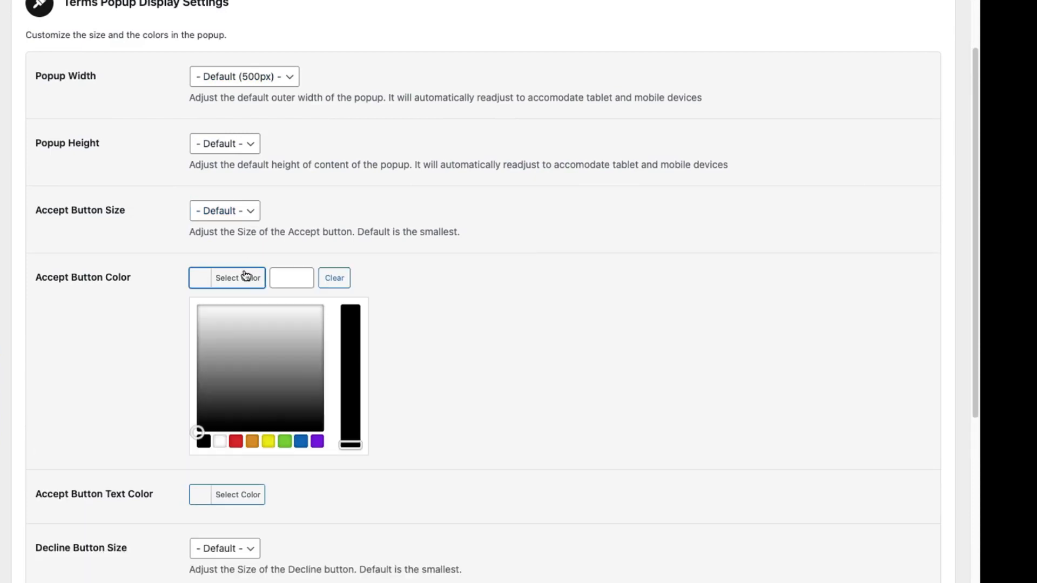
pyautogui.moveTo(259, 389); pyautogui.dragTo(283, 378)
pyautogui.click(422, 302)
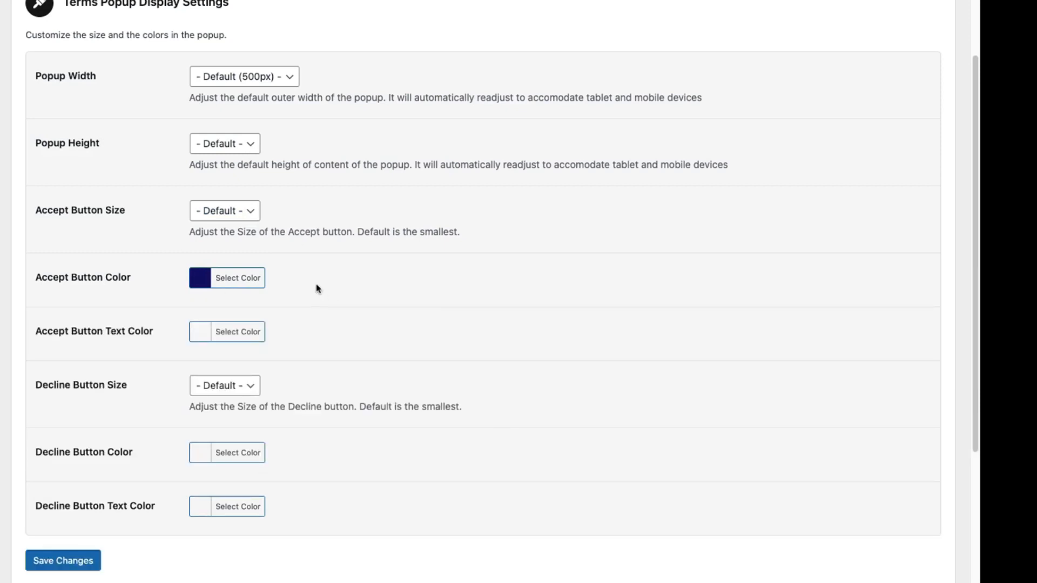
# Open the WooCommerce Integration settings and examine the option for which pages display the popup.
pyautogui.scroll(5, 317, 289)
pyautogui.click(445, 139)
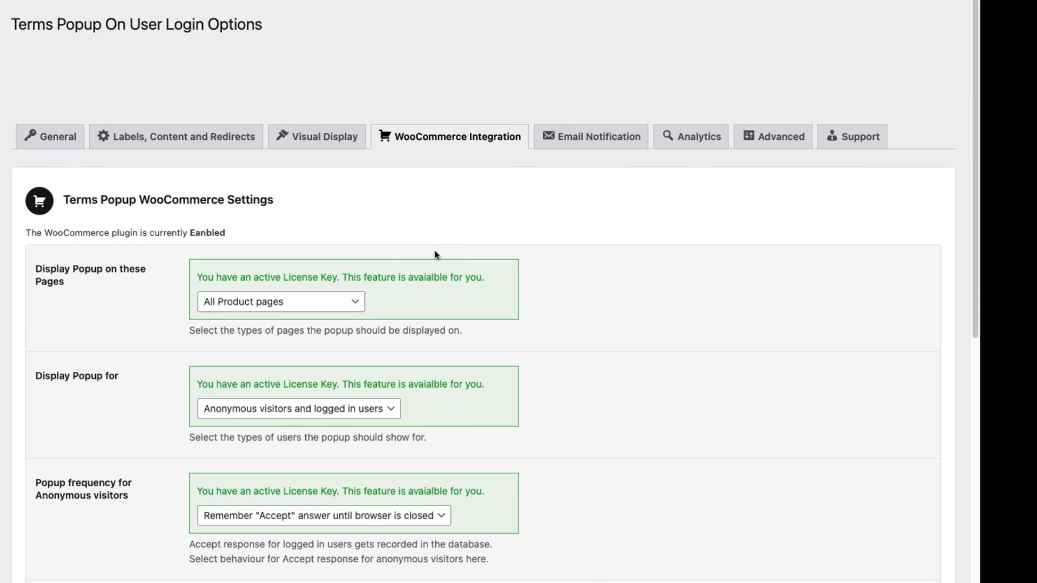
pyautogui.scroll(-3, 435, 254)
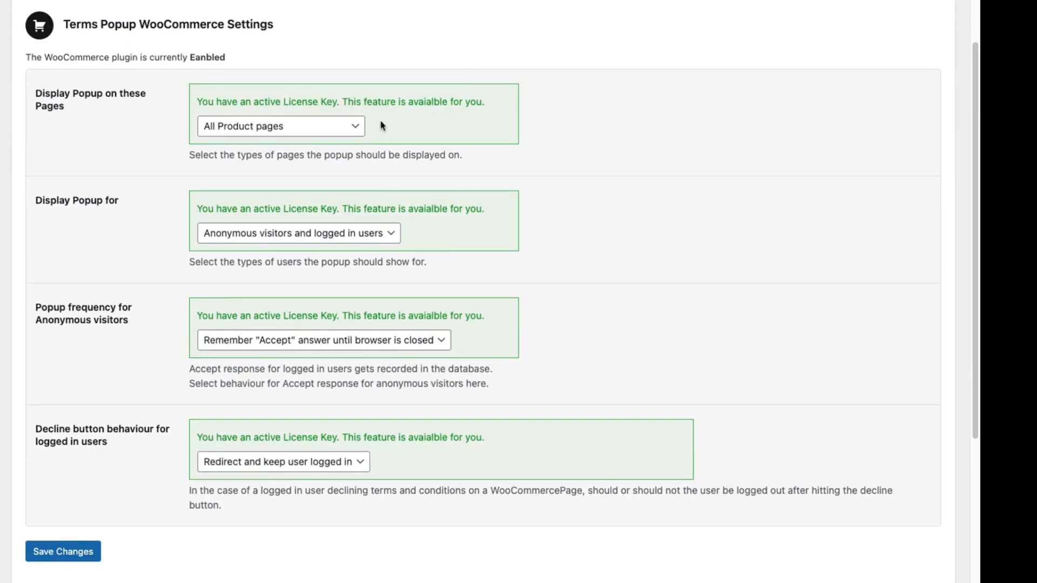
pyautogui.click(350, 128)
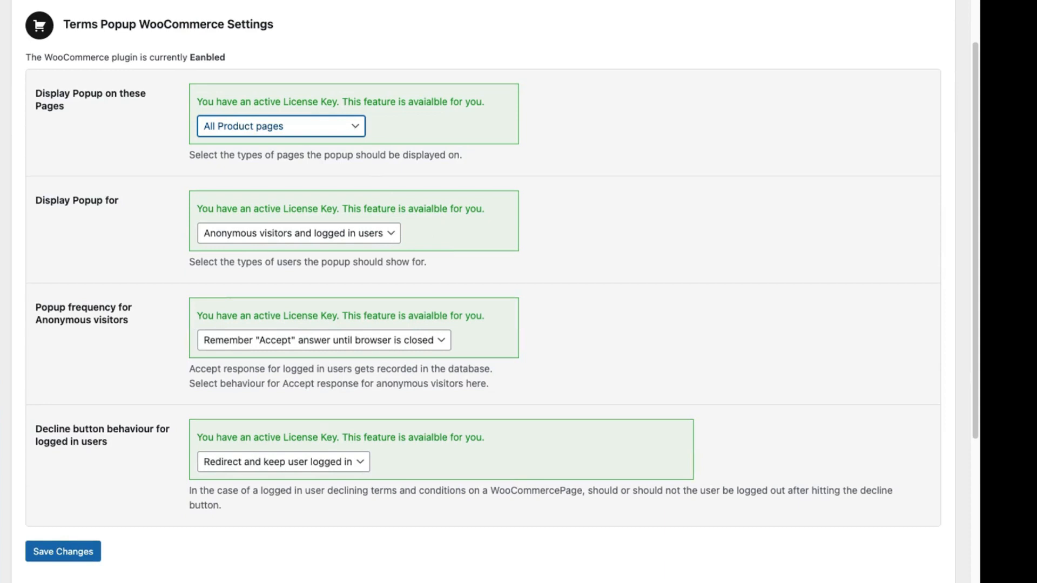
pyautogui.moveTo(90, 111); pyautogui.dragTo(33, 93)
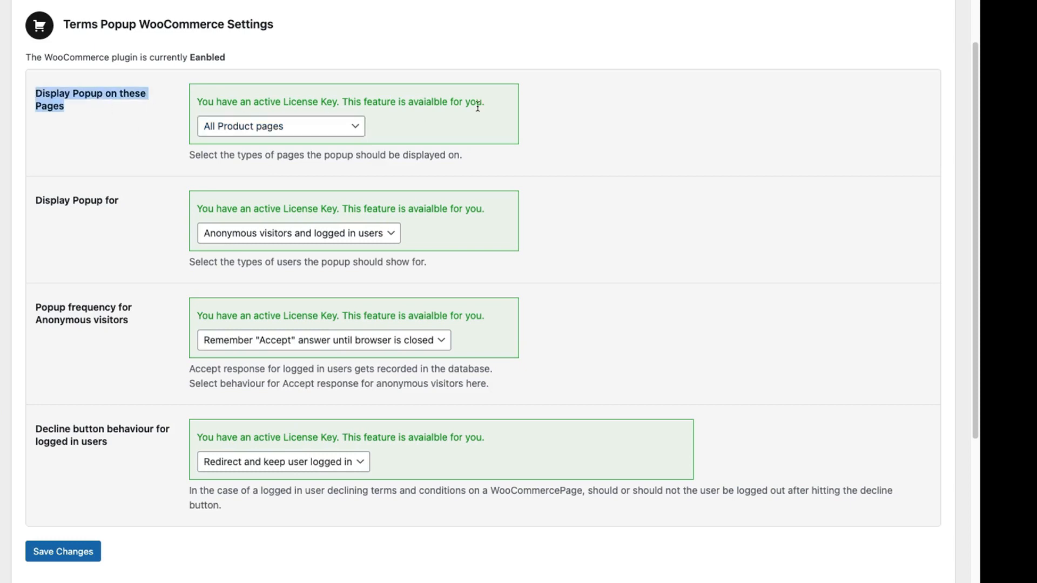
# Examine the WooCommerce options for popup pages, audience, frequency for anonymous visitors and Decline button behaviour for logged in users.
pyautogui.click(353, 133)
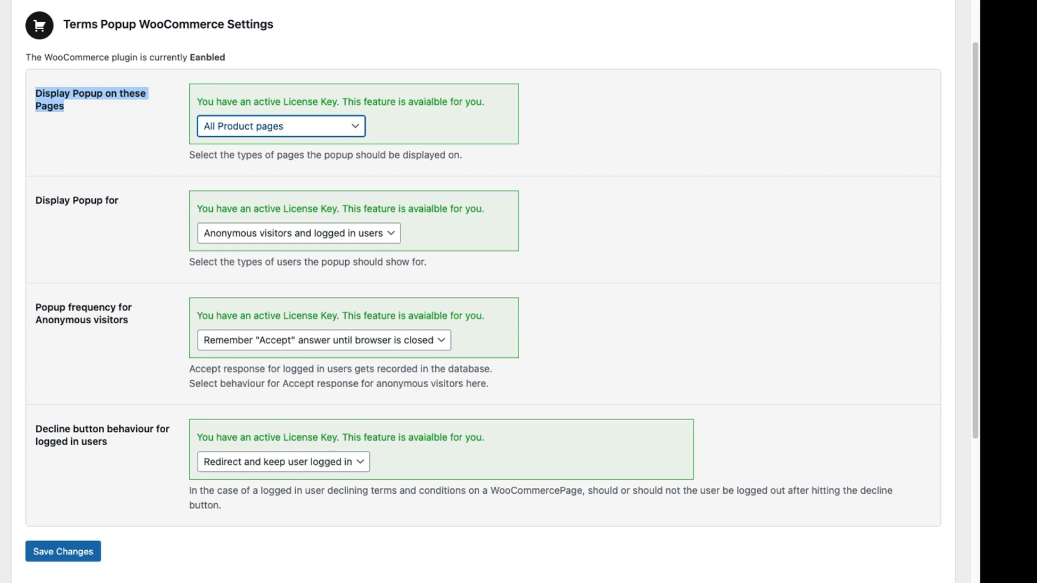
pyautogui.click(294, 239)
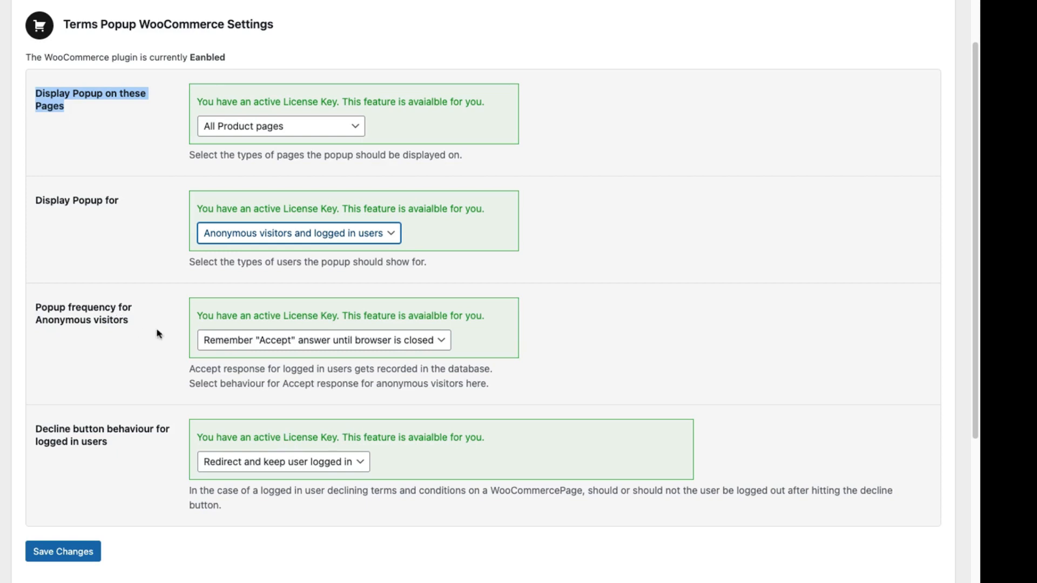
pyautogui.press('Tab')
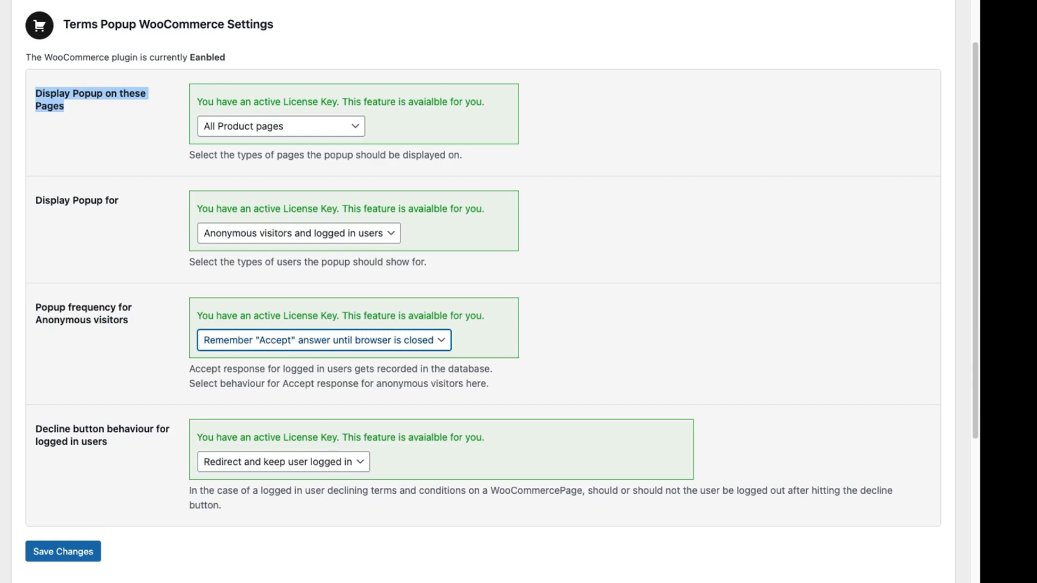
pyautogui.scroll(1, 447, 302)
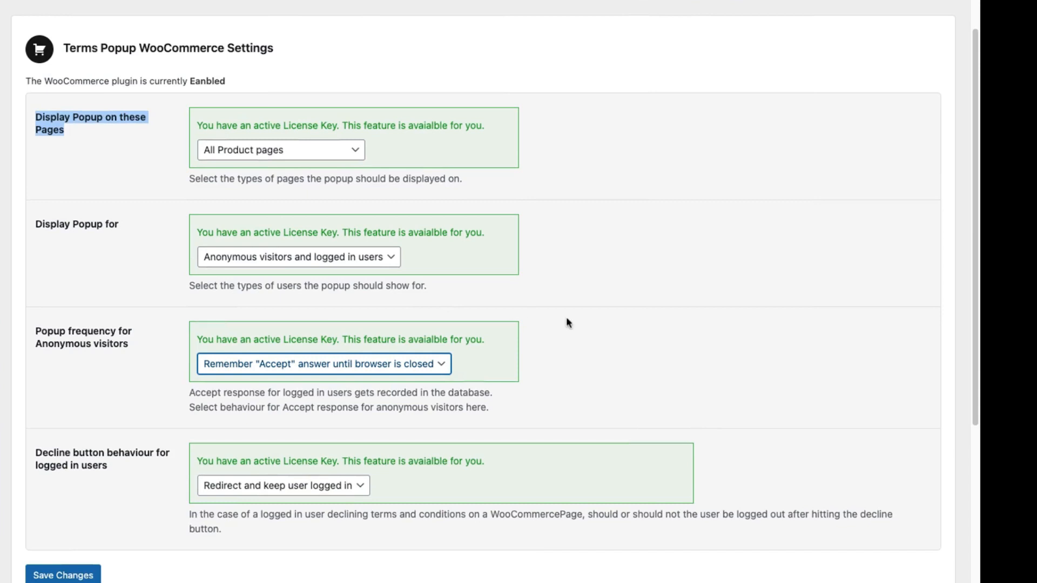
pyautogui.scroll(-10, 564, 323)
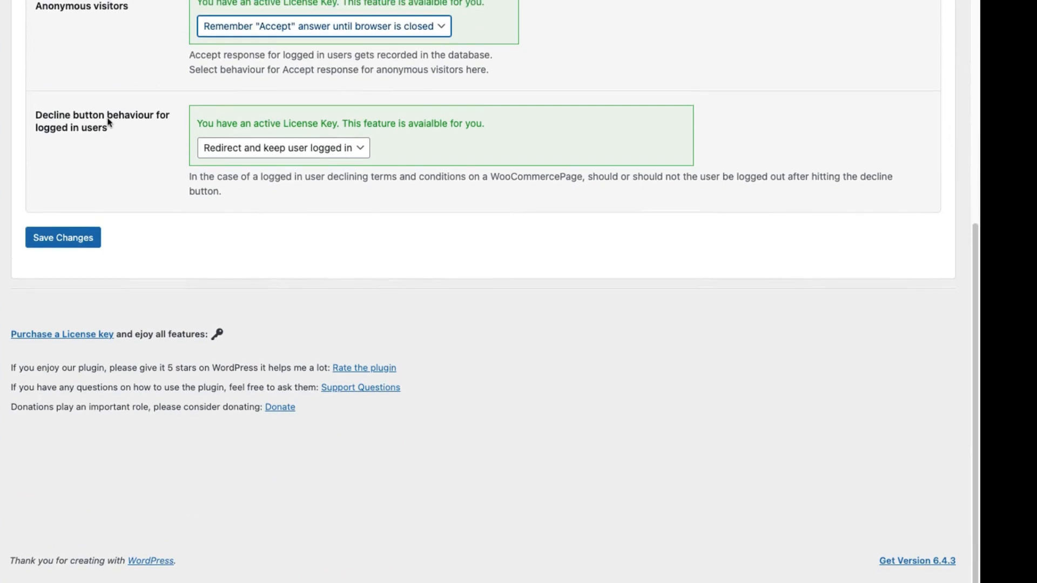
pyautogui.click(316, 158)
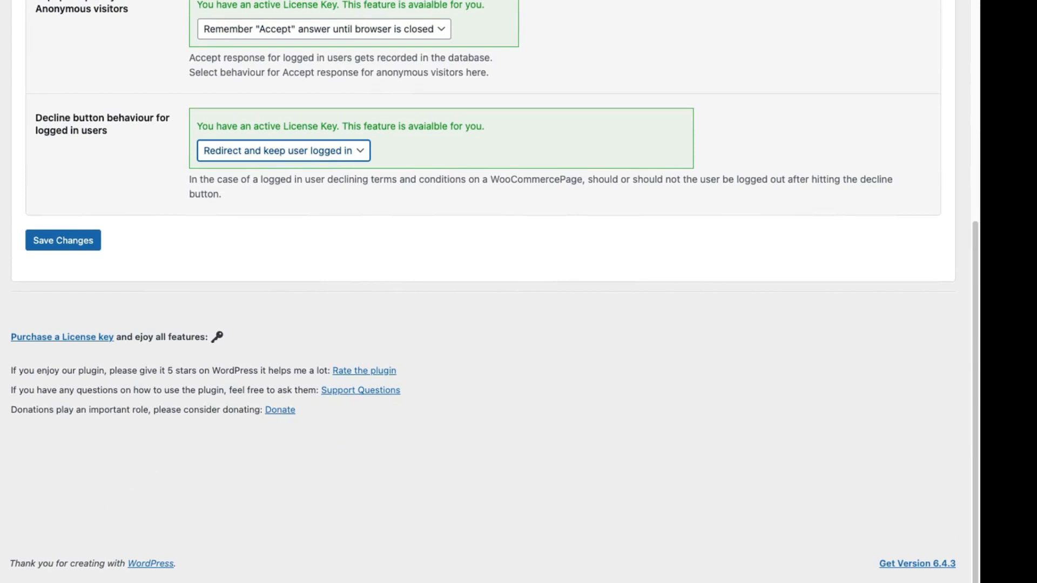
# Open the Email Notification settings and examine the user confirmation, admin notification and admin email address options.
pyautogui.scroll(10, 465, 201)
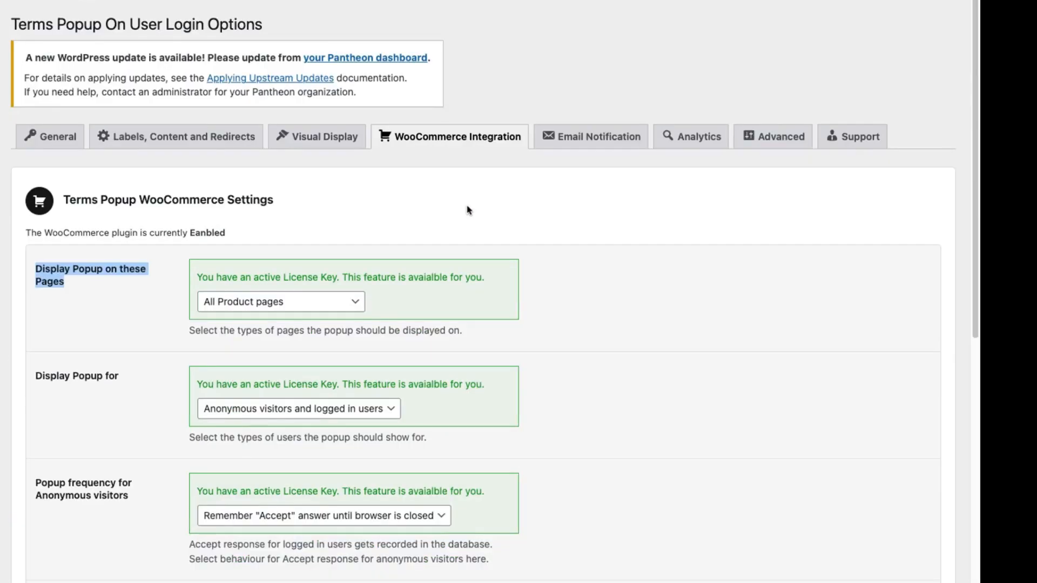
pyautogui.click(549, 142)
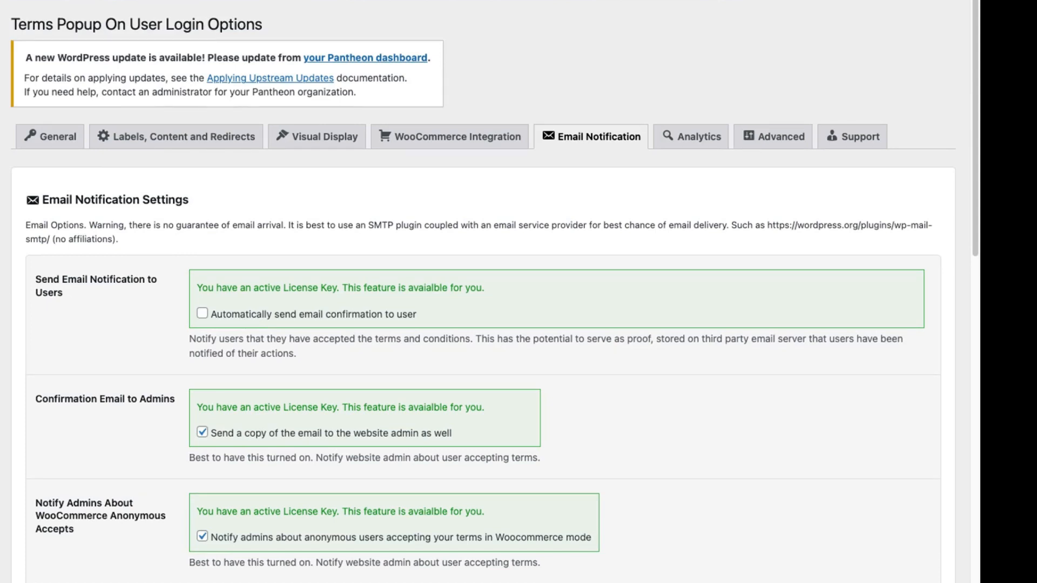
pyautogui.scroll(-1, 124, 426)
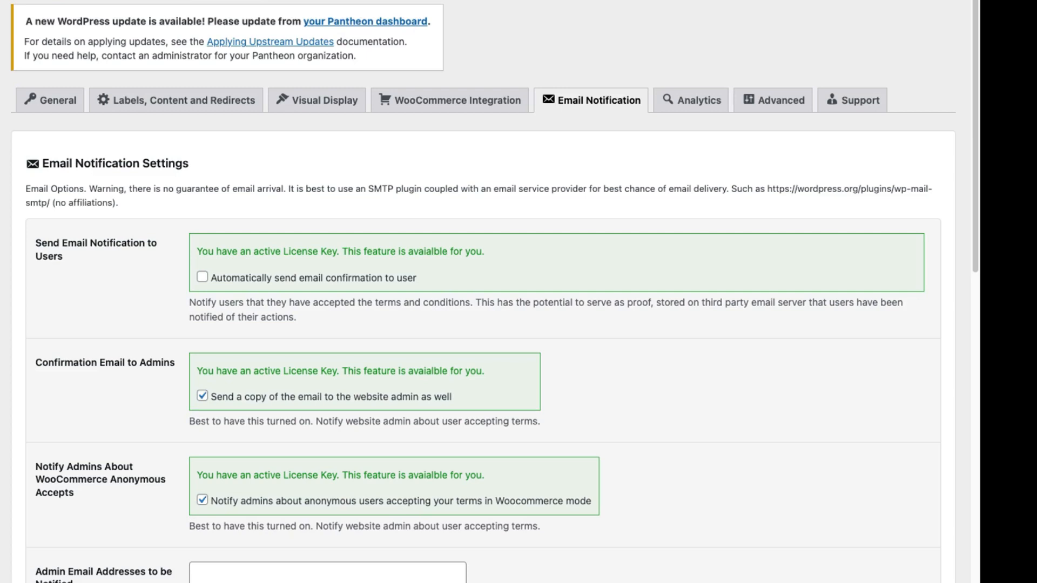
pyautogui.scroll(-3, 486, 291)
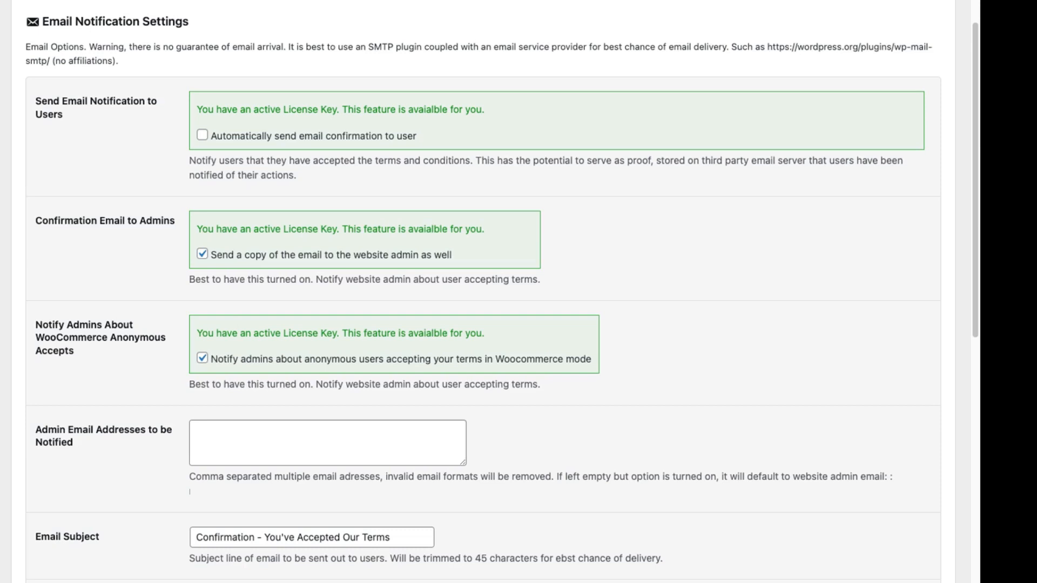
pyautogui.click(228, 429)
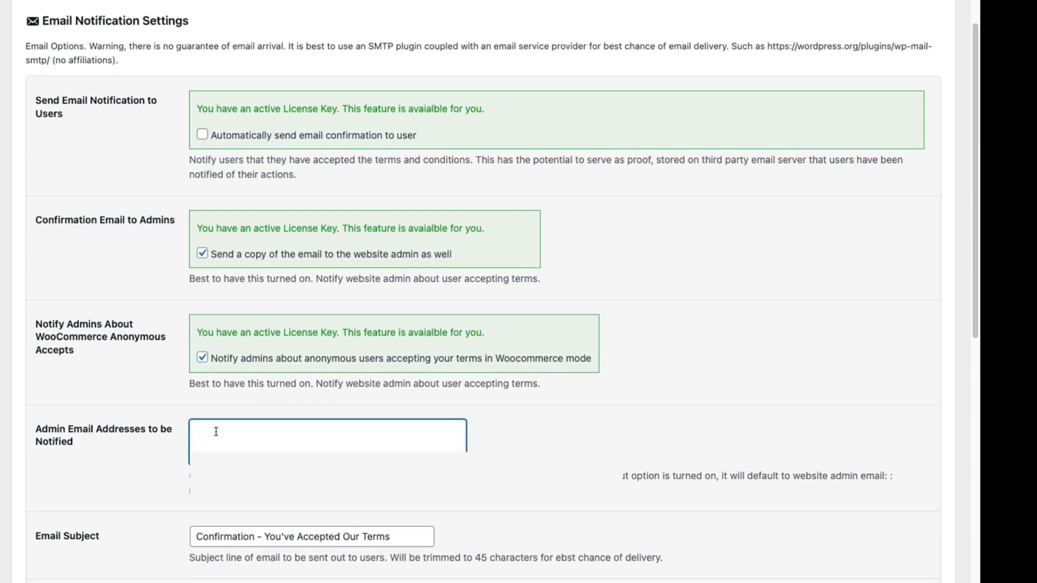
# Examine the confirmation email's subject, content, replacement tokens and test email option.
pyautogui.scroll(-1, 216, 432)
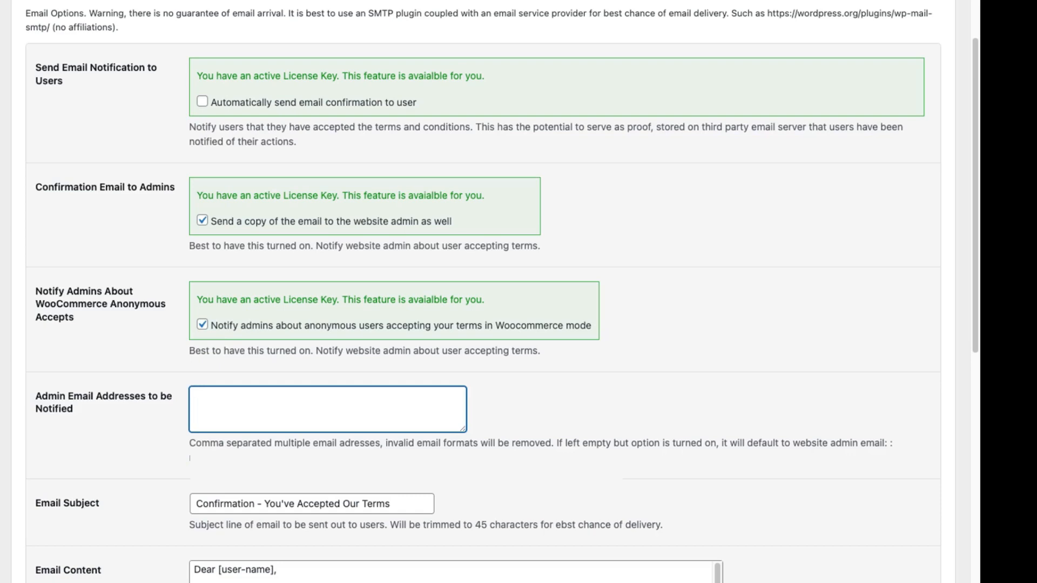
pyautogui.scroll(-5, 165, 429)
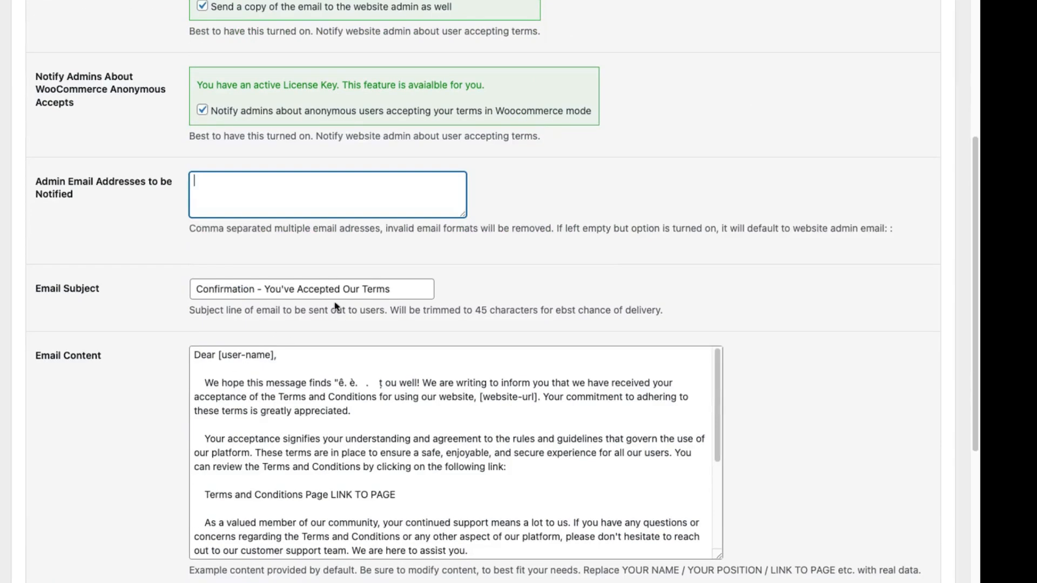
pyautogui.click(426, 295)
pyautogui.moveTo(426, 296); pyautogui.dragTo(185, 291)
pyautogui.click(183, 292)
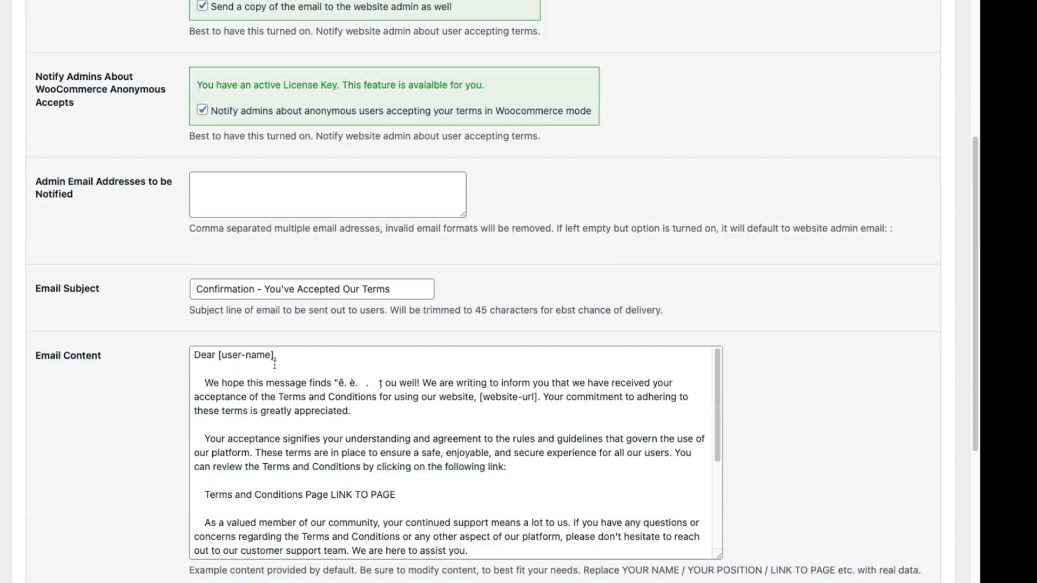
pyautogui.scroll(-3, 243, 410)
pyautogui.scroll(-4, 136, 468)
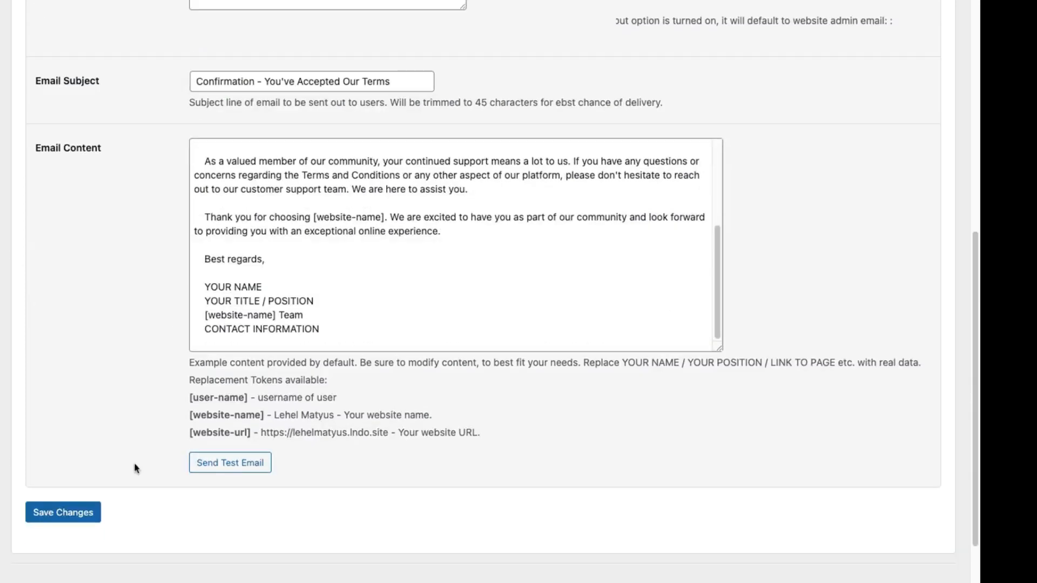
pyautogui.scroll(-1, 136, 468)
pyautogui.moveTo(189, 382); pyautogui.dragTo(266, 401)
pyautogui.click(190, 421)
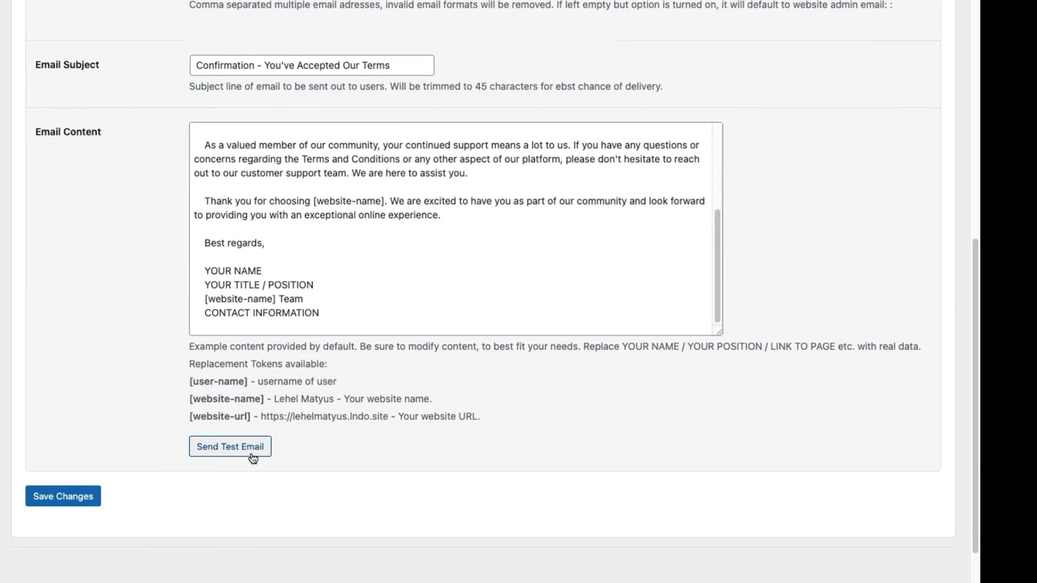
# Open the Analytics page and examine the acceptance pie chart and the monthly accepts chart for logged in users.
pyautogui.scroll(10, 803, 440)
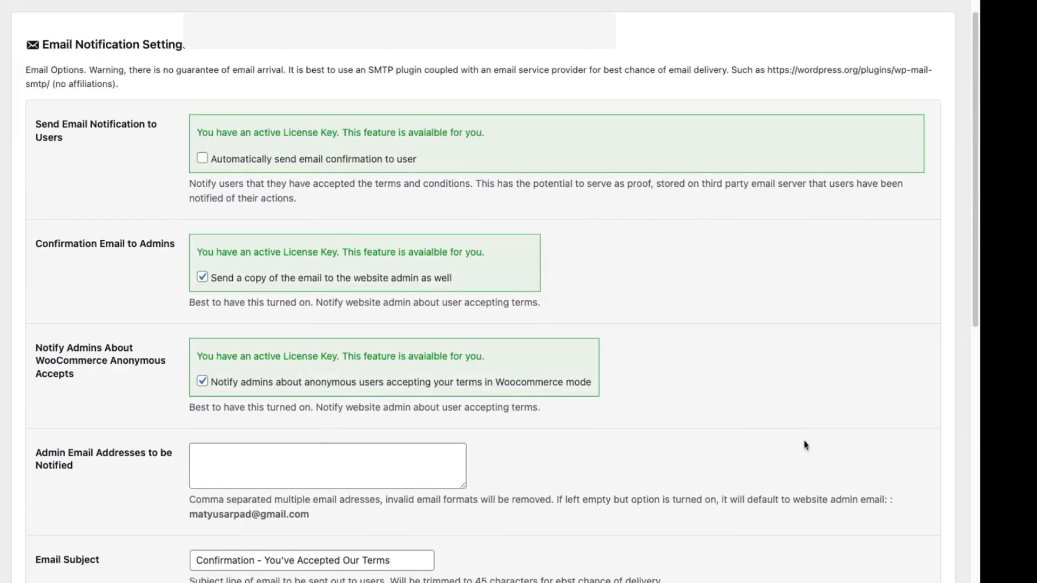
pyautogui.scroll(3, 805, 445)
pyautogui.click(692, 137)
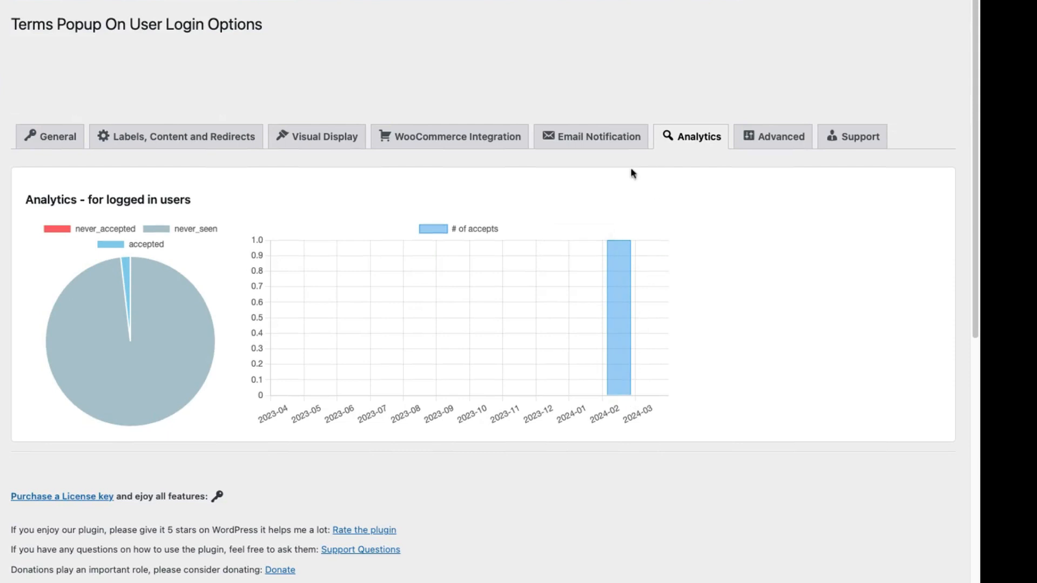
pyautogui.moveTo(177, 316)
# Open the Advanced options and examine the user report, reset for all users, advanced logging tools and system report.
pyautogui.click(768, 137)
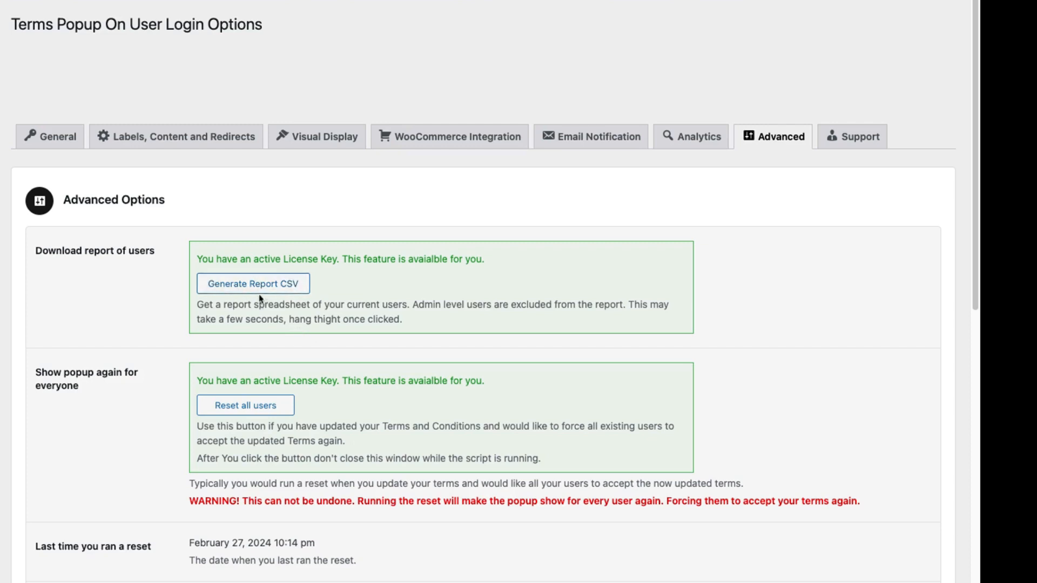
pyautogui.scroll(-3, 486, 360)
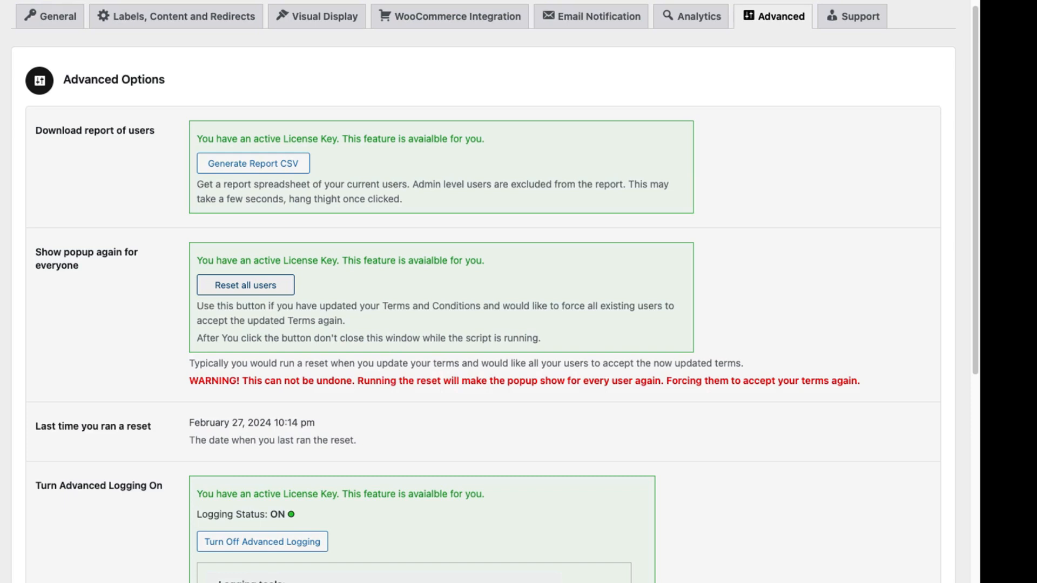
pyautogui.scroll(-5, 446, 403)
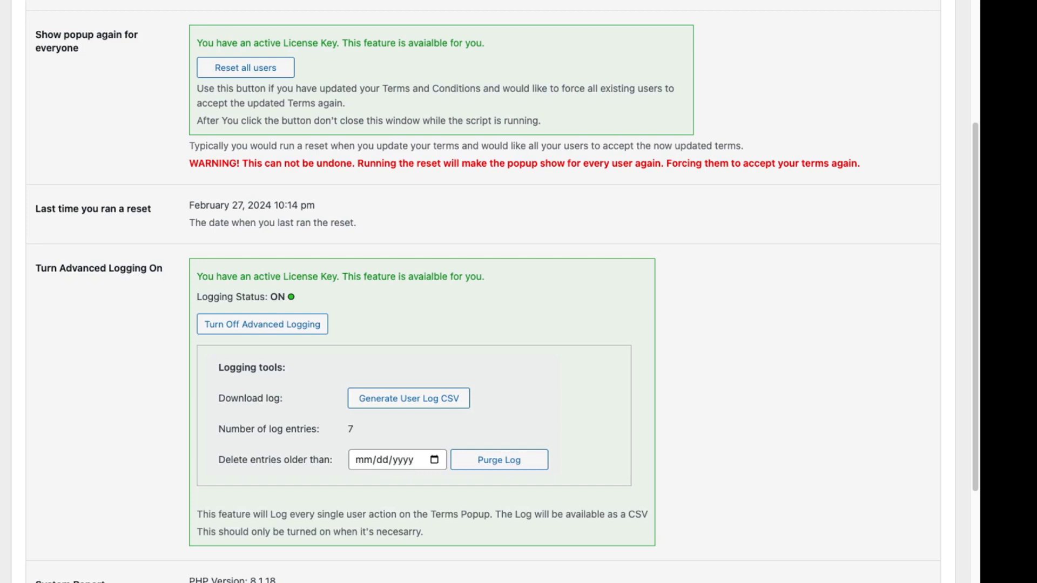
pyautogui.scroll(6, 211, 316)
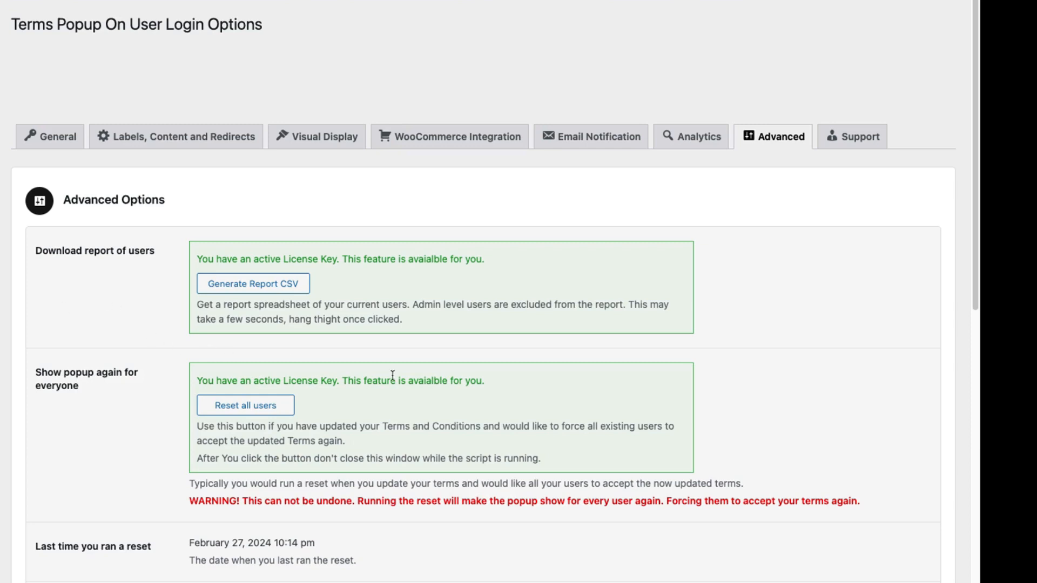
pyautogui.scroll(-10, 393, 376)
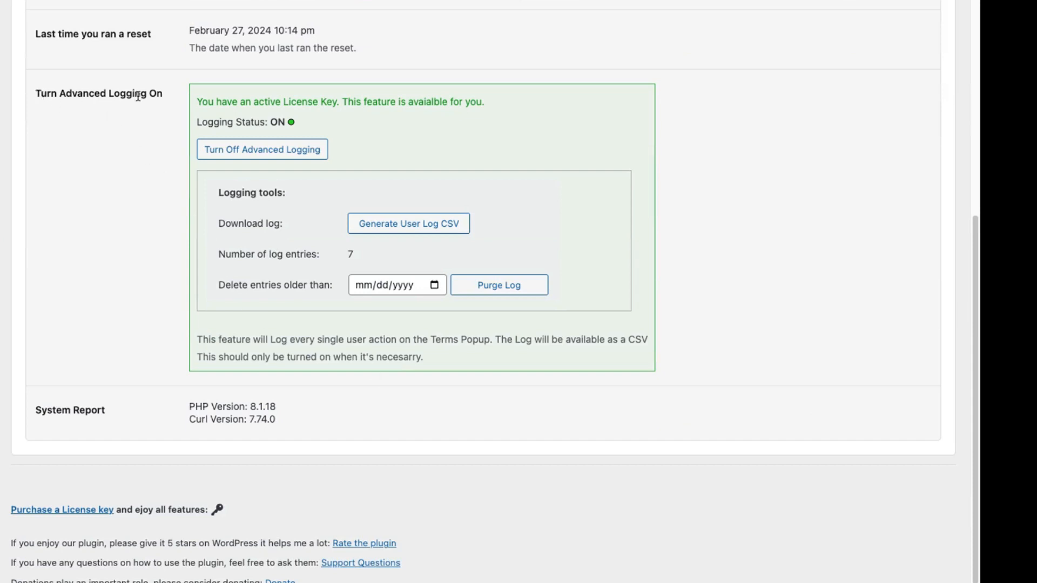
# Open the Support page and examine the premium support contact, support token and feature request sections.
pyautogui.scroll(10, 304, 199)
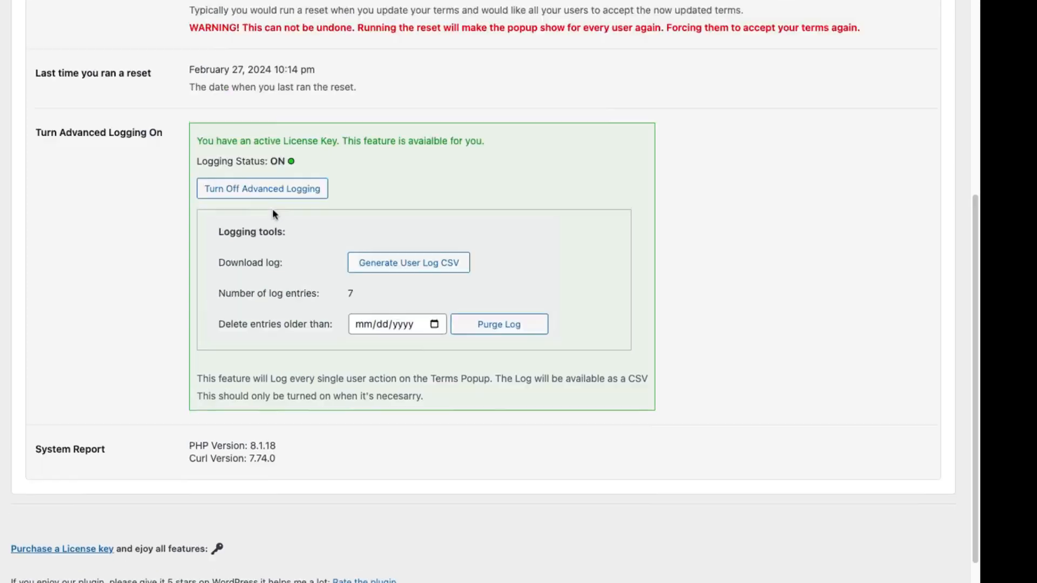
pyautogui.click(861, 135)
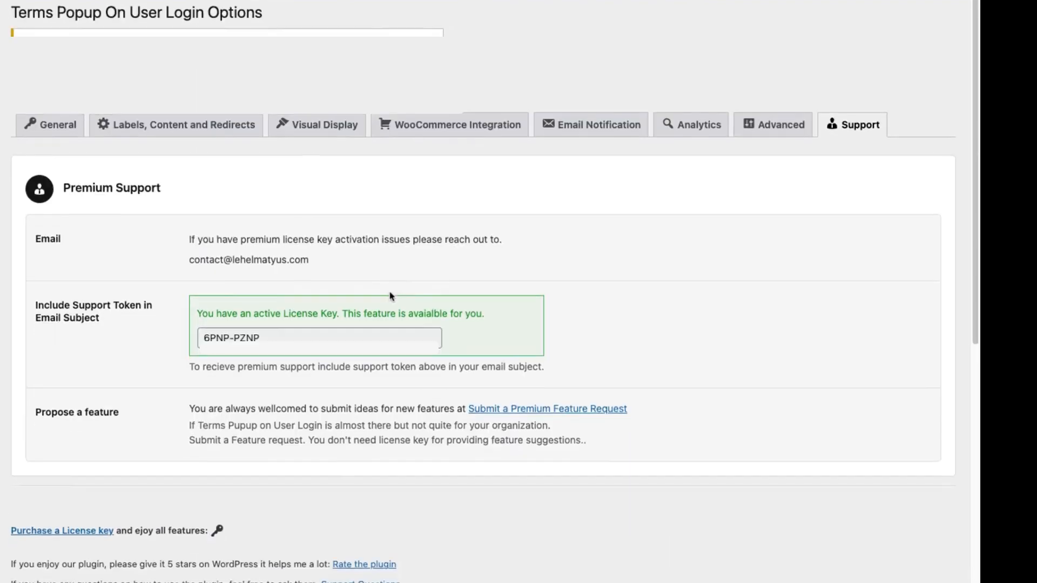
pyautogui.scroll(-4, 390, 295)
pyautogui.scroll(4, 391, 296)
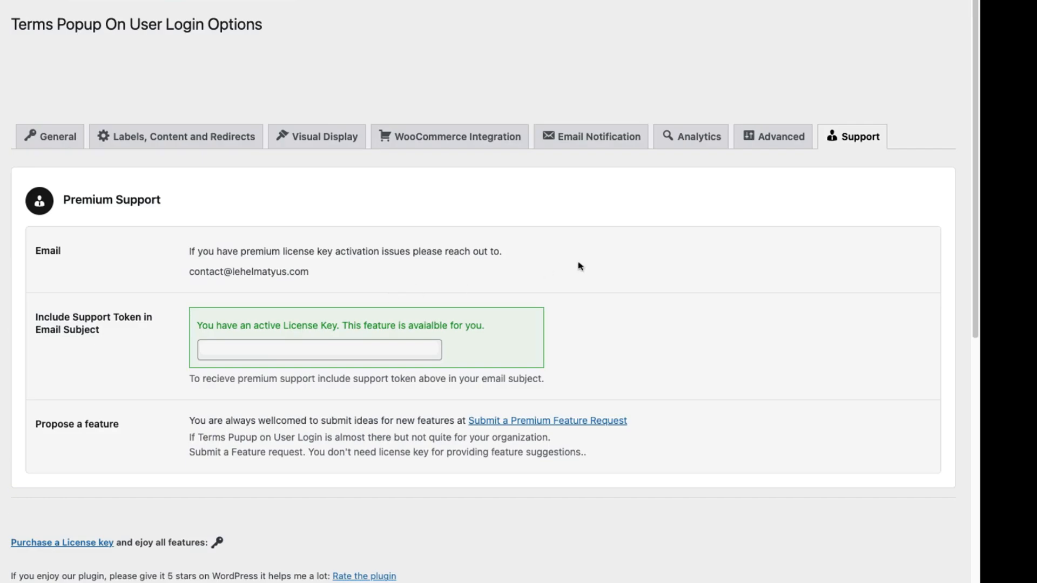